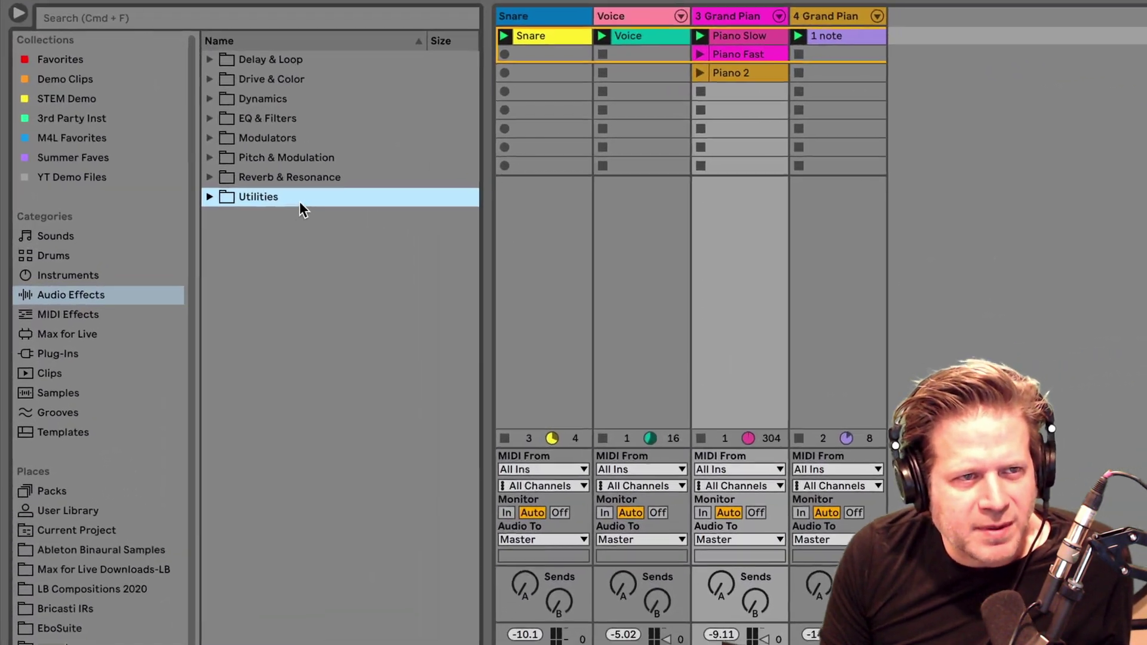
- Add the Hybrid Reverb effect from the Reverb & Resonance folder to the third Grand Piano track
click(186, 170)
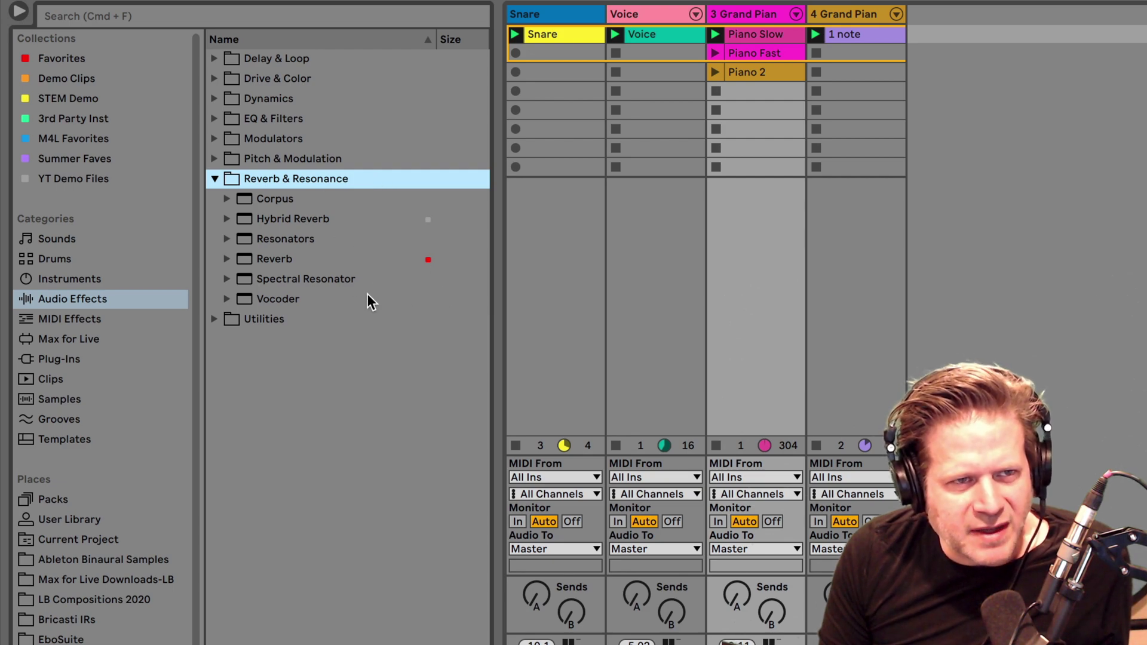
drag(293, 219, 521, 233)
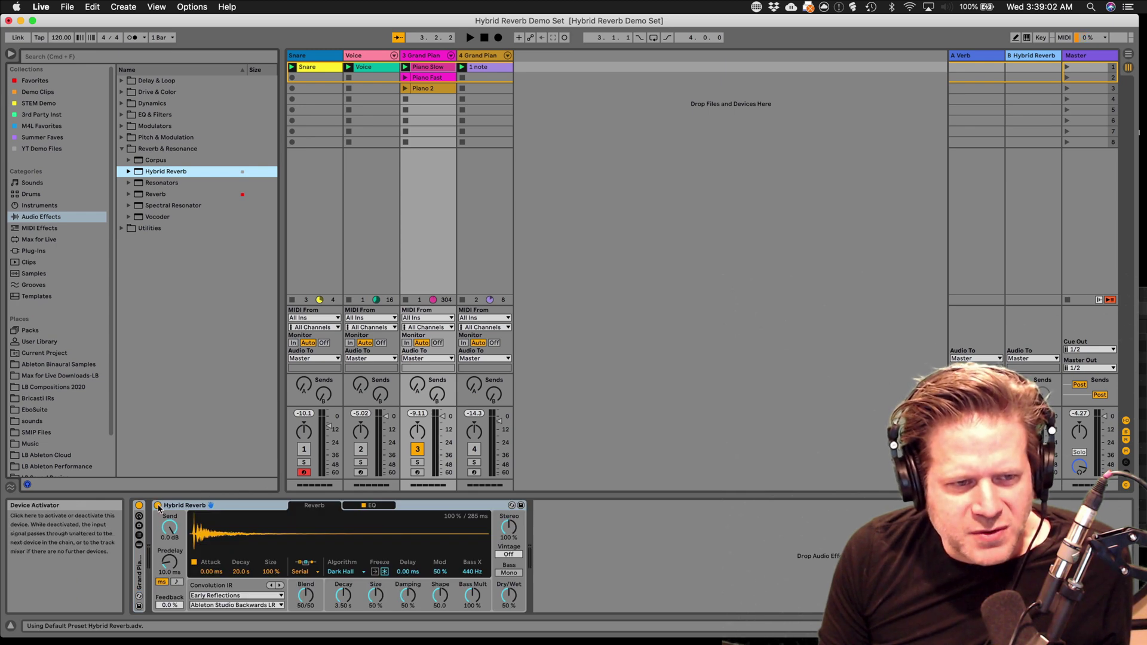
- Audition the piano with Hybrid Reverb bypassed, then re-enable the device to compare the sound
click(158, 506)
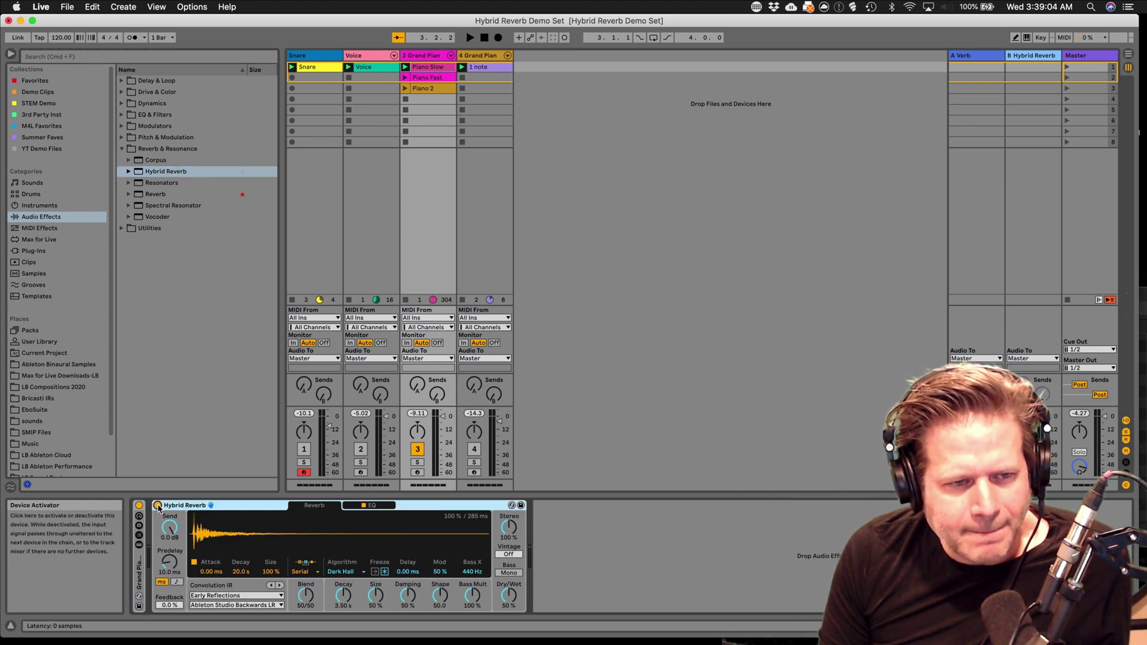
key(space)
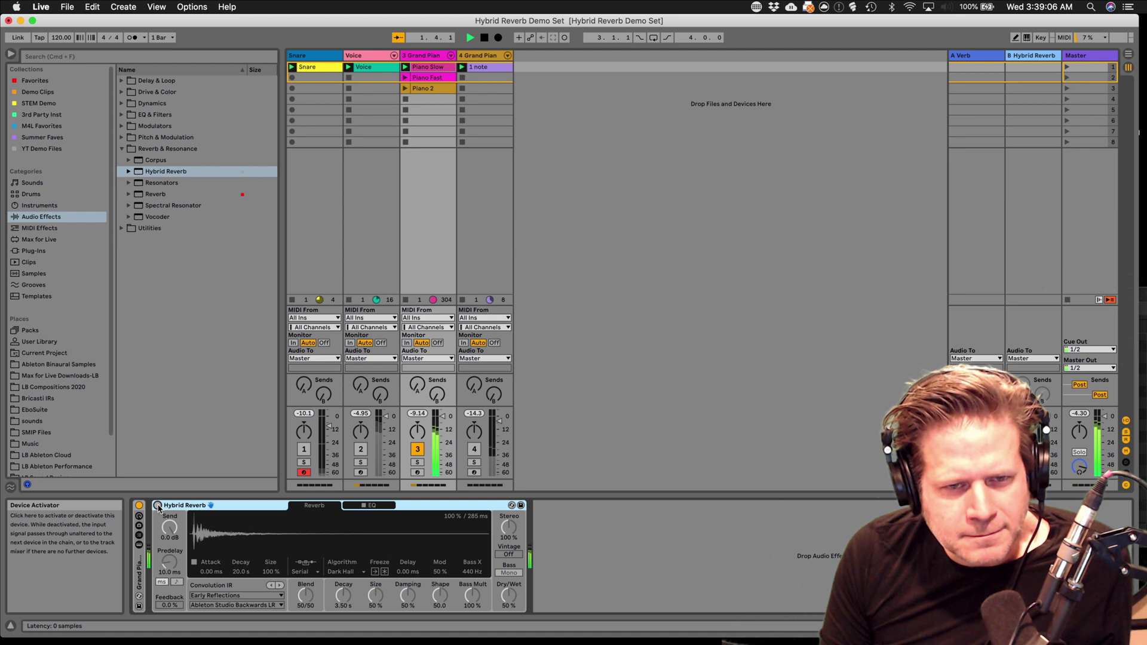
key(space)
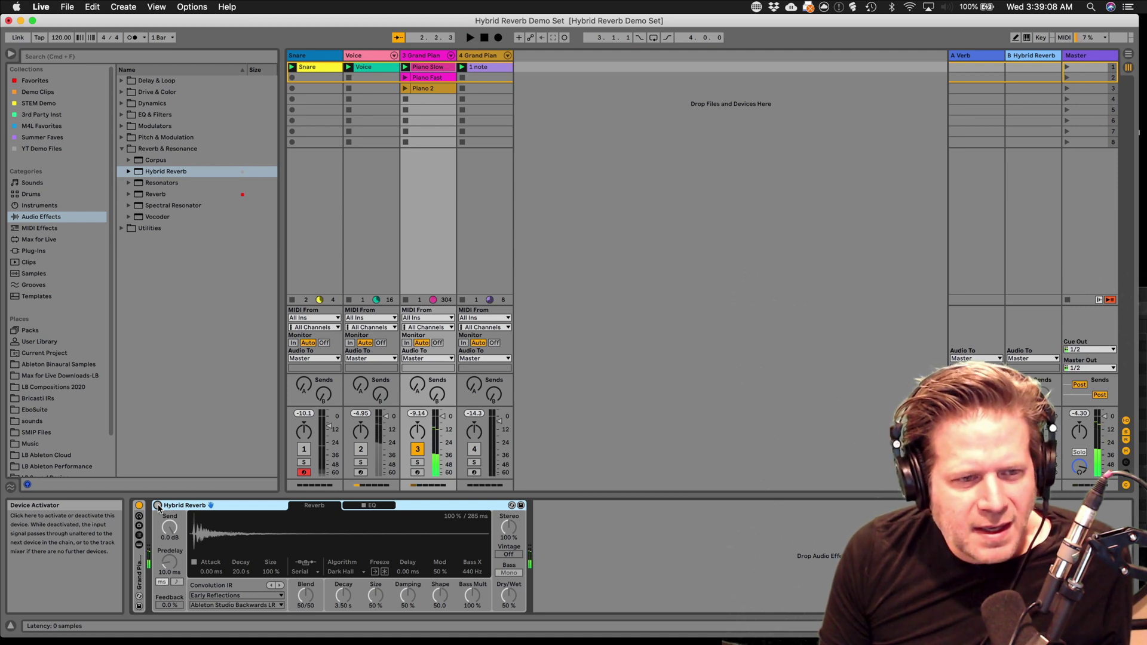
click(158, 506)
key(space)
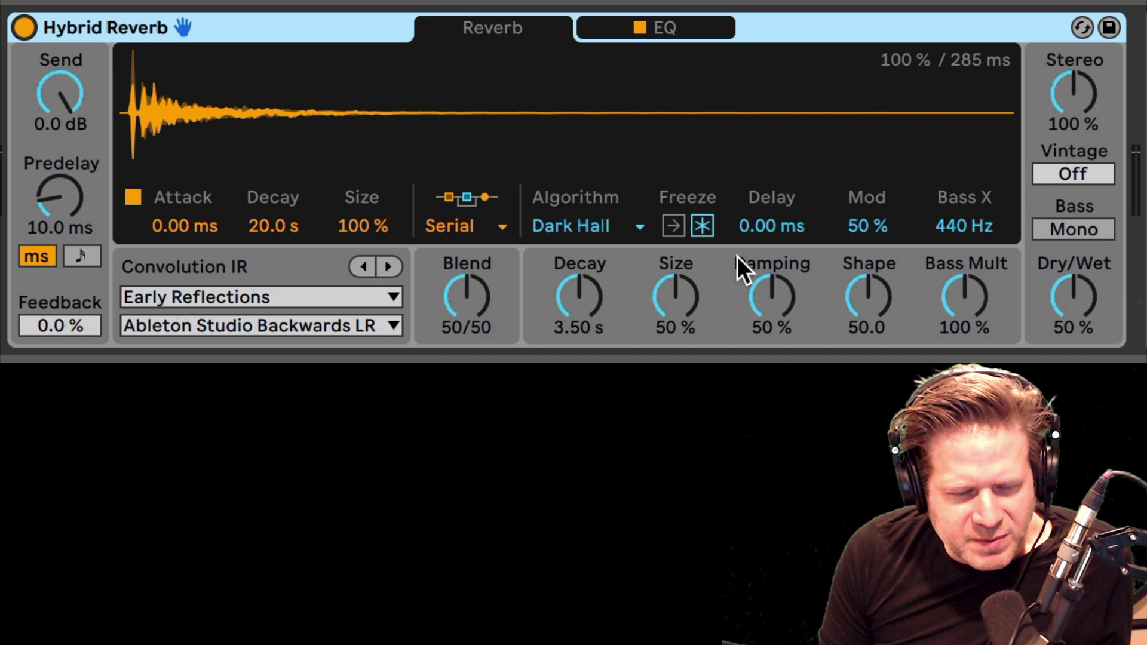
- Keep Serial routing and the Send at 0.0 dB, and set Dry/Wet to 31 % and Predelay to 46.2 ms
click(491, 227)
click(489, 224)
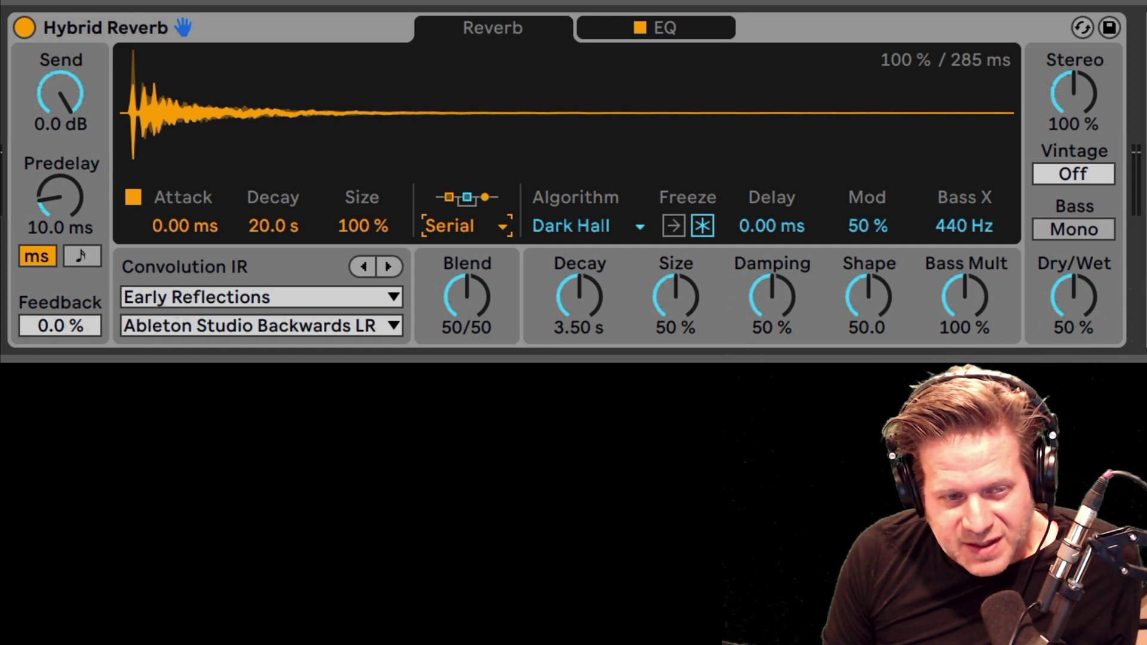
mouse_move(52, 92)
mouse_down()
mouse_move(52, 138)
mouse_move(51, 90)
mouse_up()
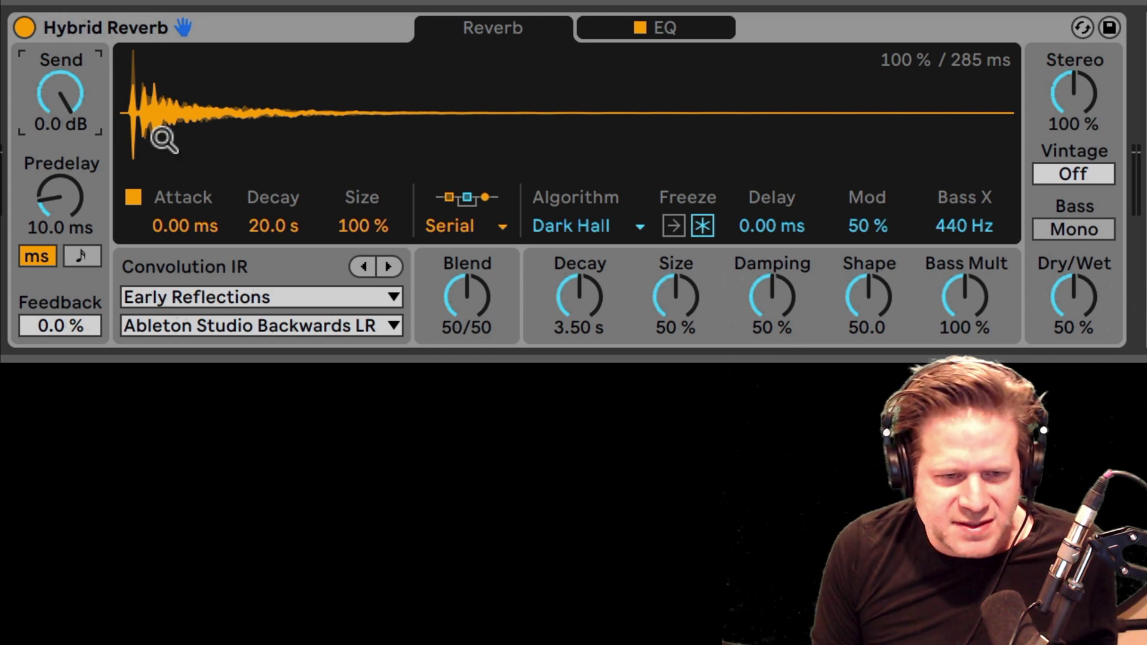
mouse_move(1074, 296)
mouse_down()
mouse_move(1075, 326)
mouse_move(1075, 312)
mouse_up()
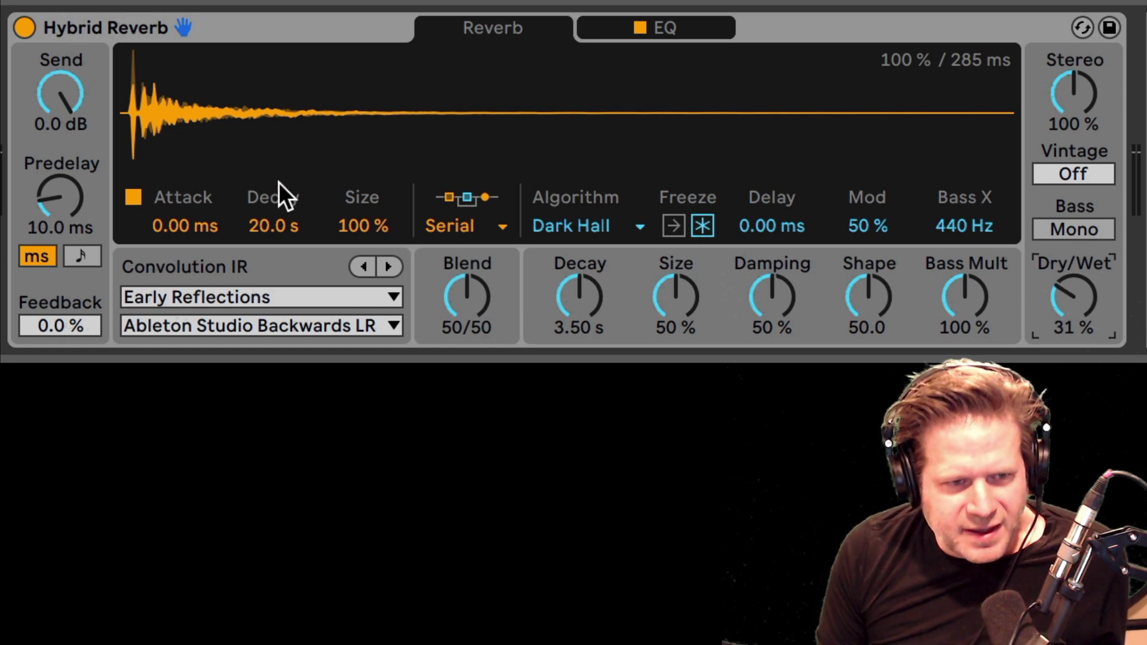
mouse_move(52, 89)
mouse_down()
mouse_move(51, 132)
mouse_move(52, 75)
mouse_up()
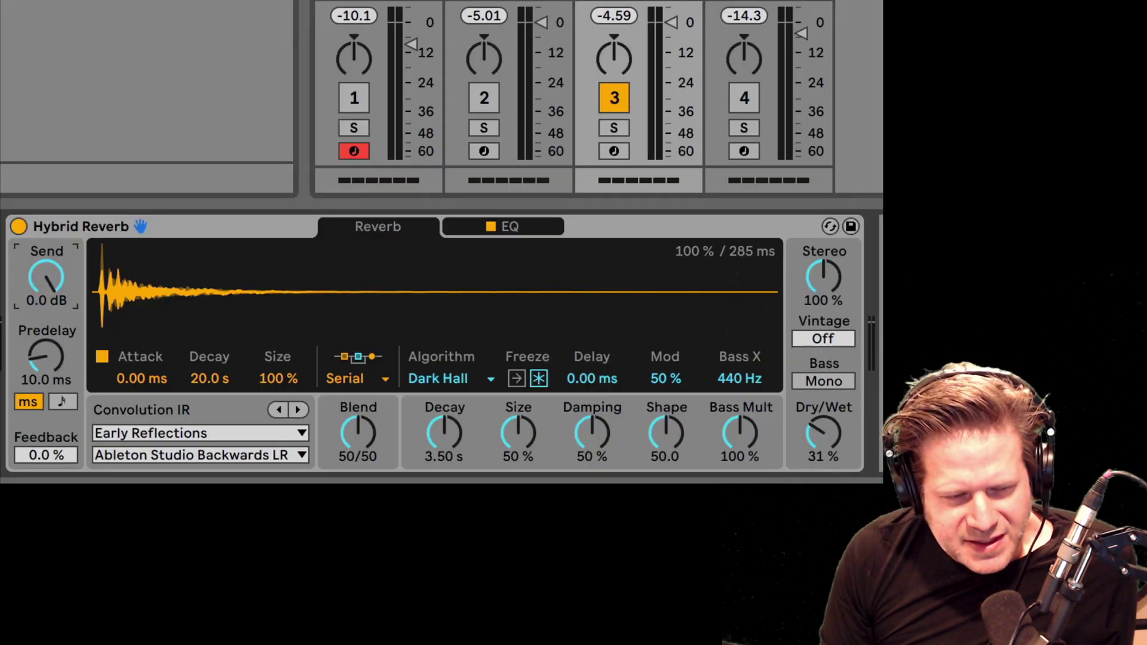
drag(48, 358, 47, 311)
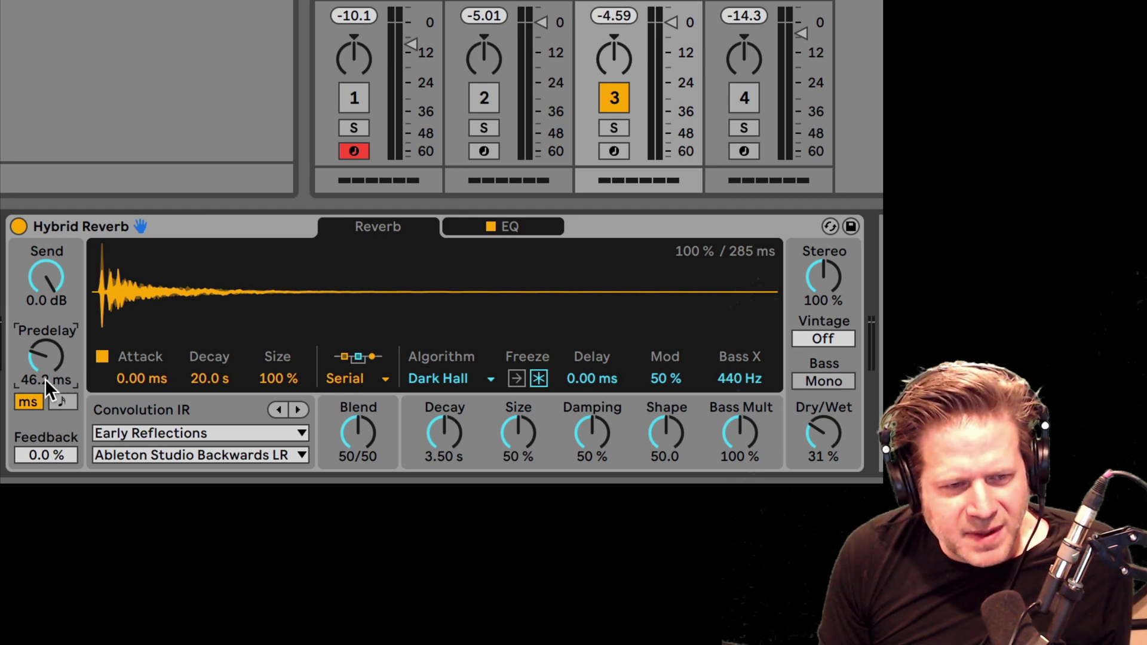
- Try tempo-synced Predelay values of 2/16, 8/16 and 0/16, and return the Predelay to millisecond mode
click(63, 400)
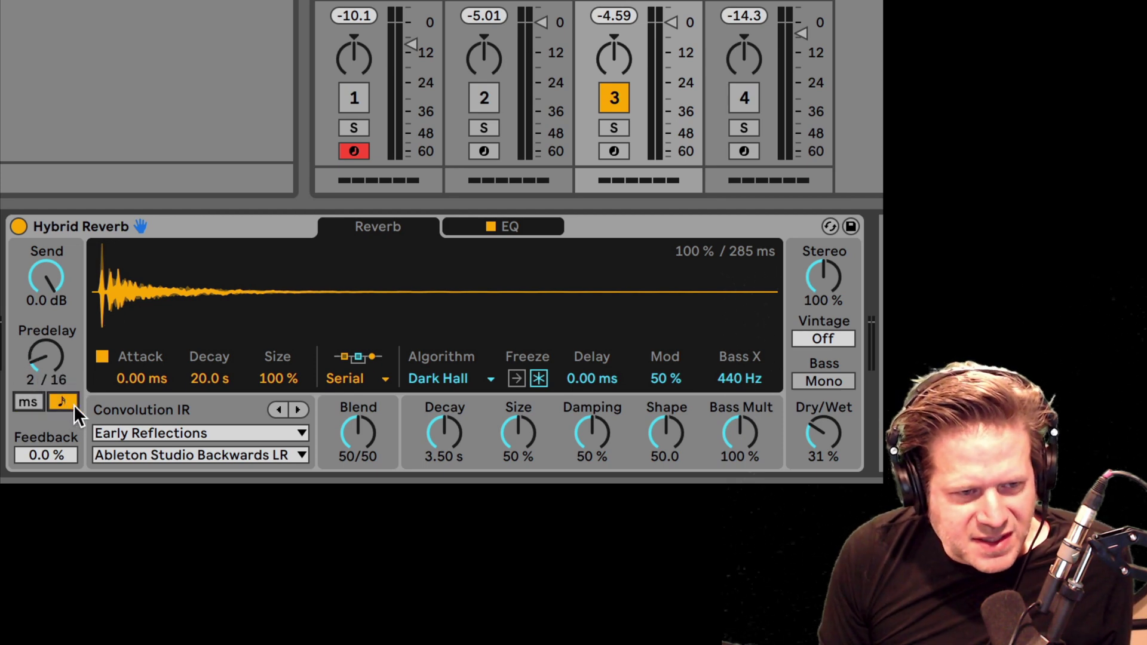
mouse_move(41, 360)
mouse_down()
mouse_move(41, 307)
mouse_move(40, 364)
mouse_up()
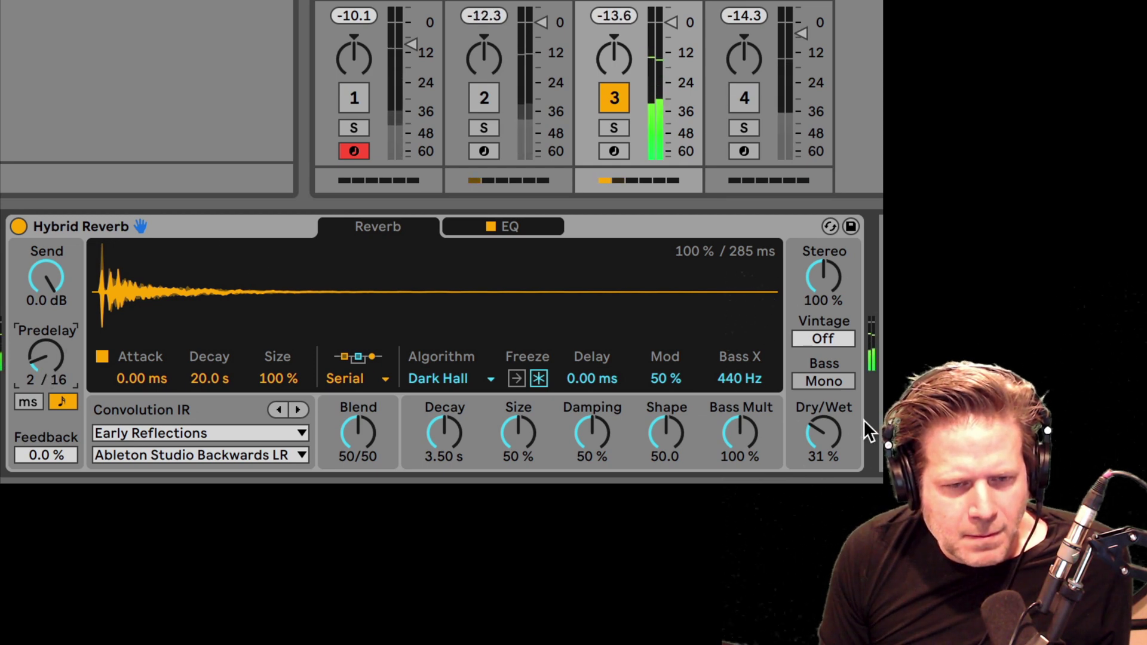
drag(46, 357, 46, 338)
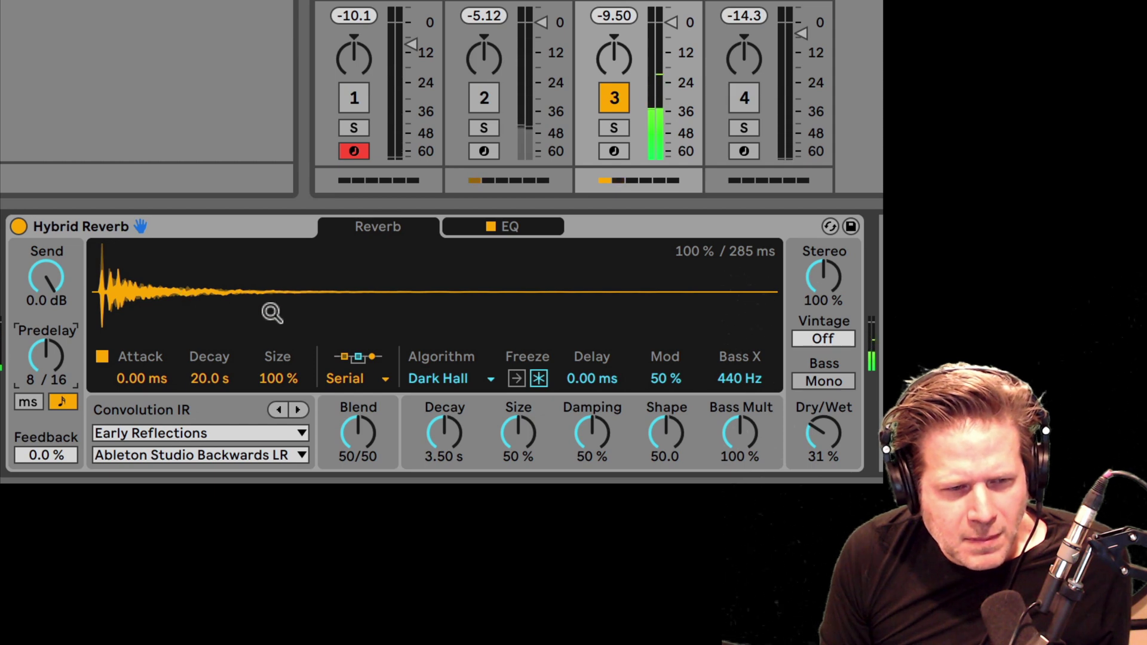
drag(41, 356, 42, 377)
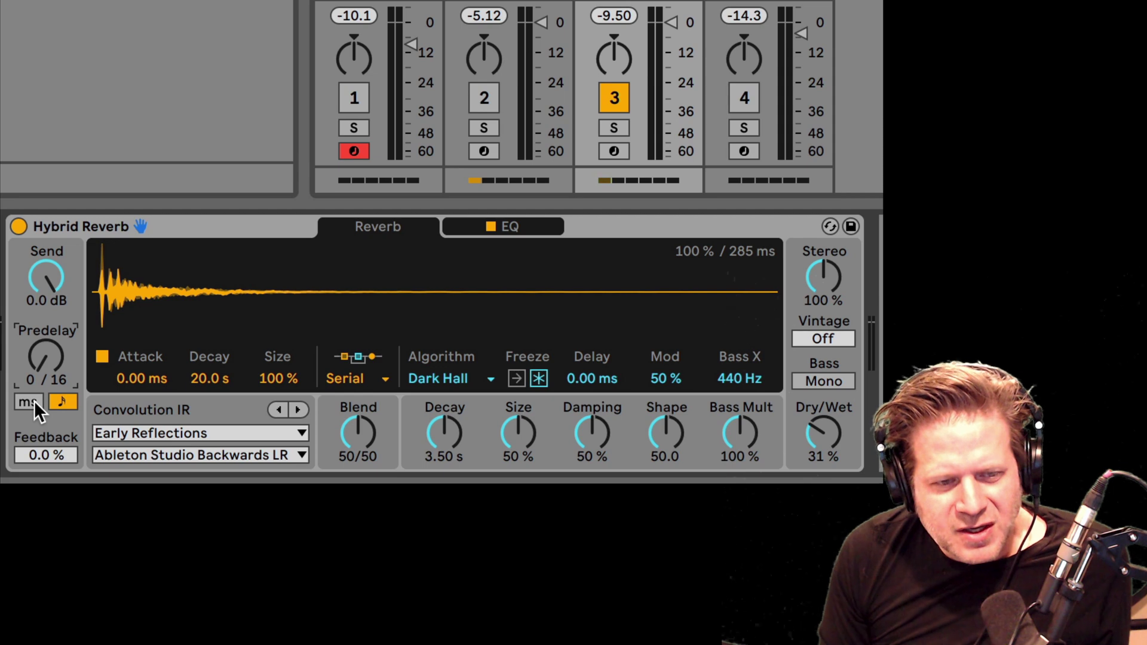
click(34, 401)
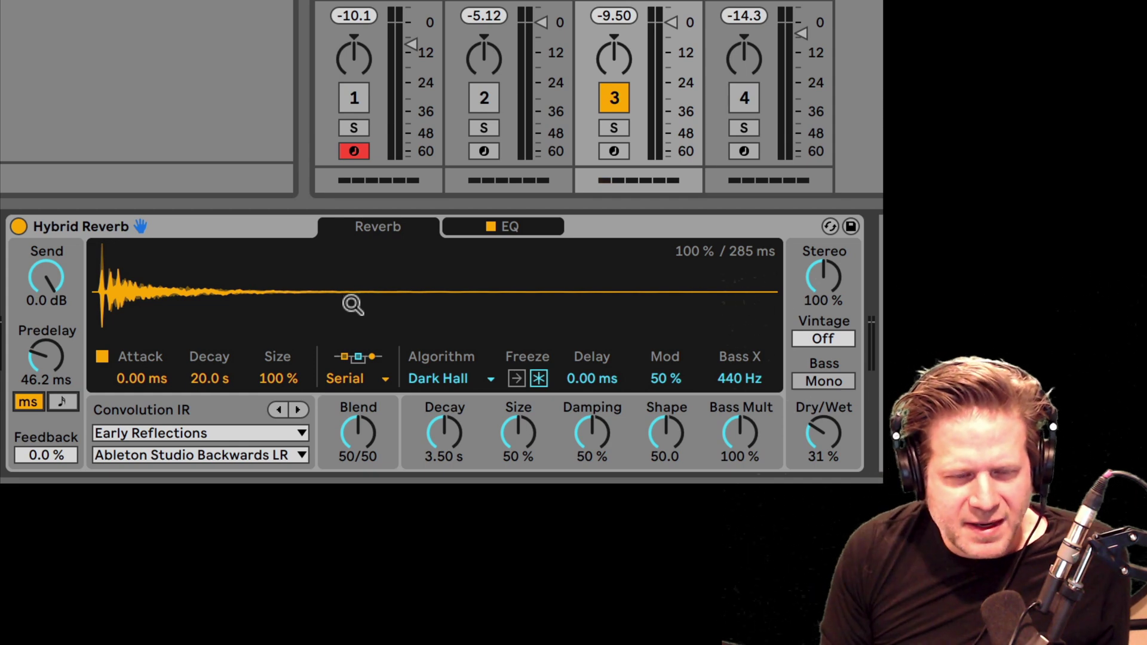
- Keep the reverb routing on Serial, sweep the Blend to its extremes and bring it back to about 51/49
click(367, 375)
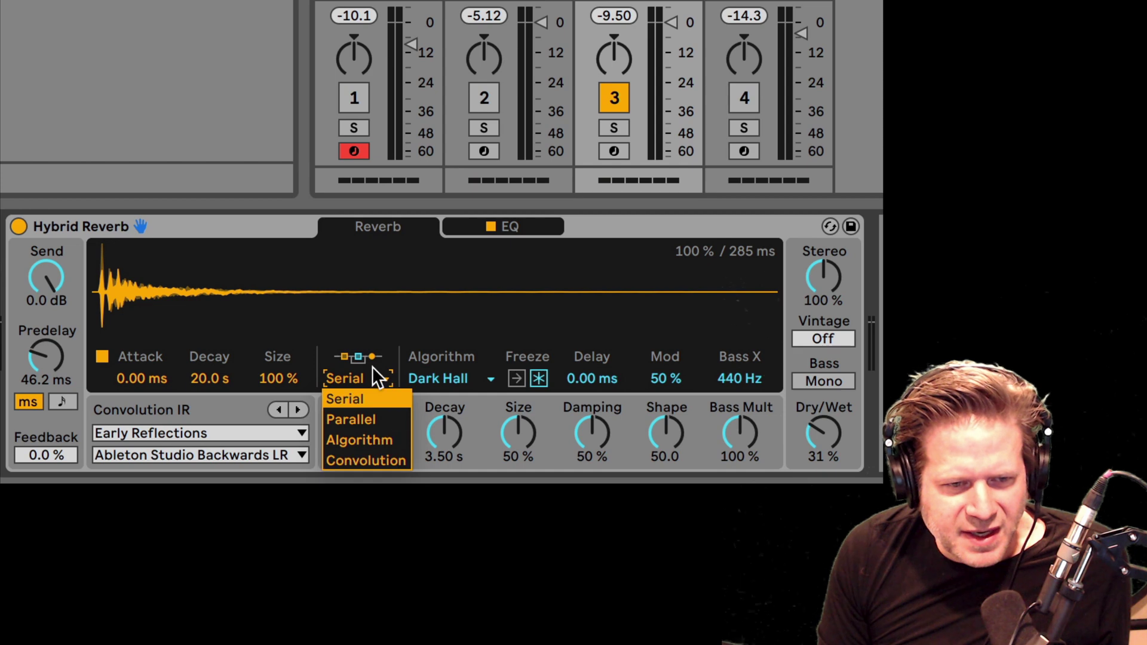
click(370, 396)
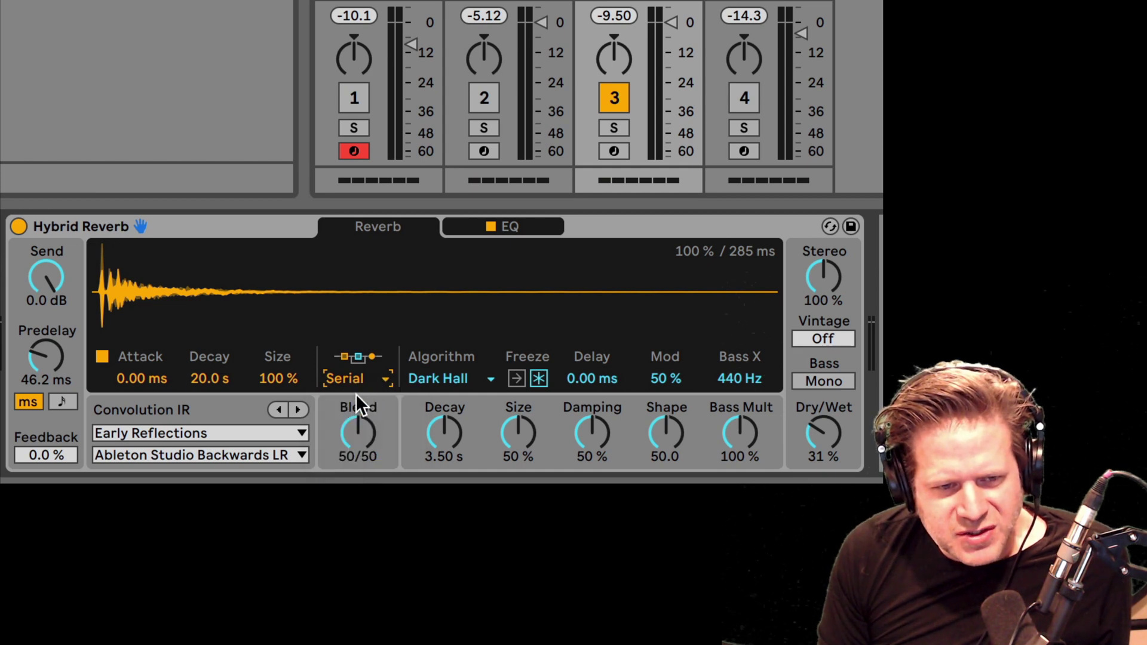
drag(359, 422, 359, 370)
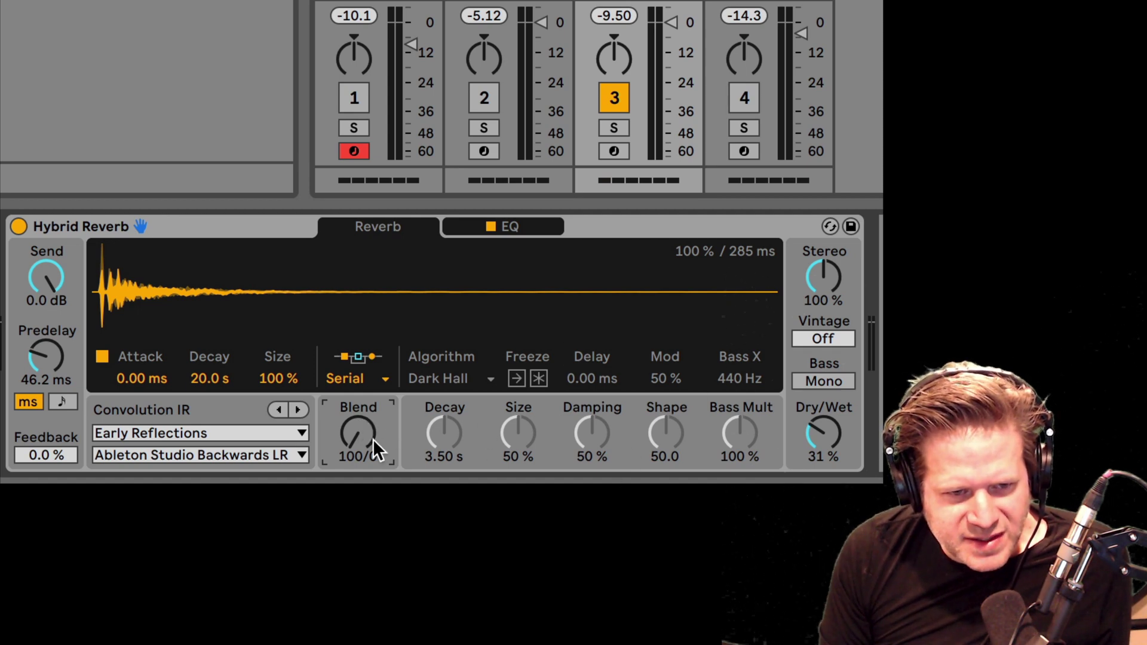
drag(347, 443, 347, 493)
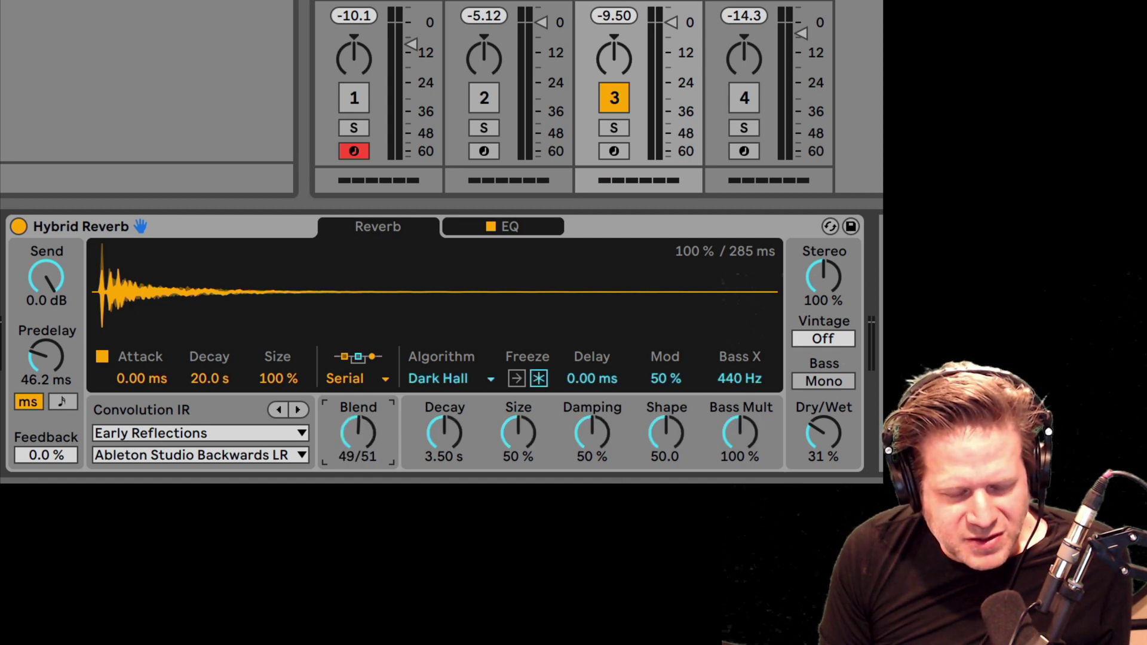
- Switch the reverb routing to Convolution and load the Warm Hall impulse response from the Halls category
click(366, 376)
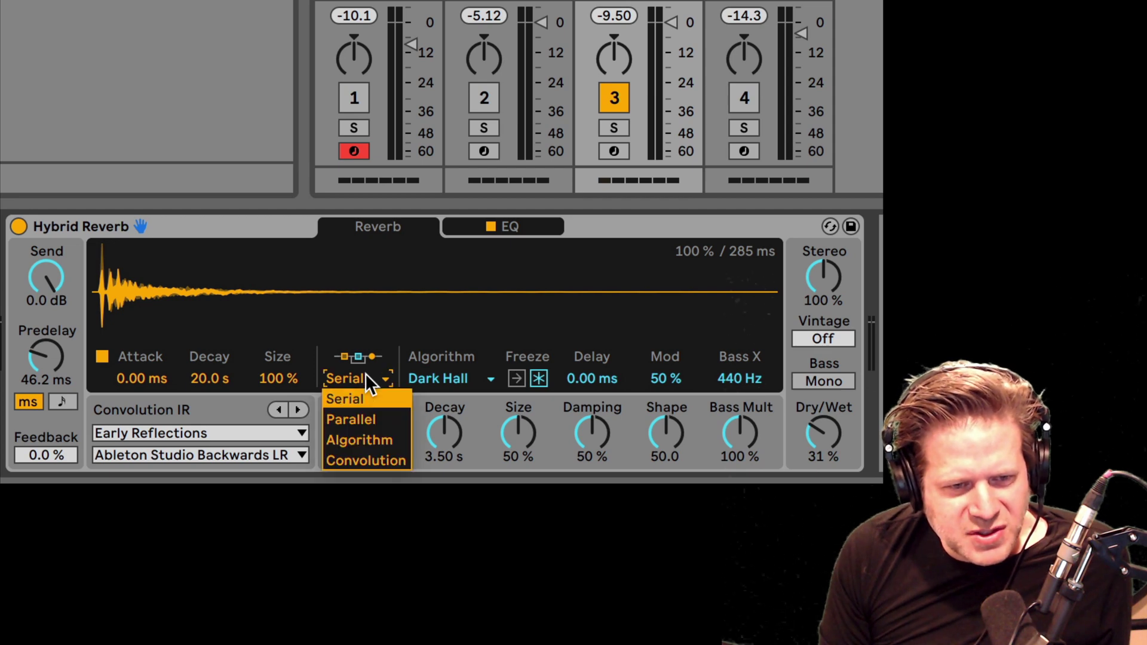
click(370, 459)
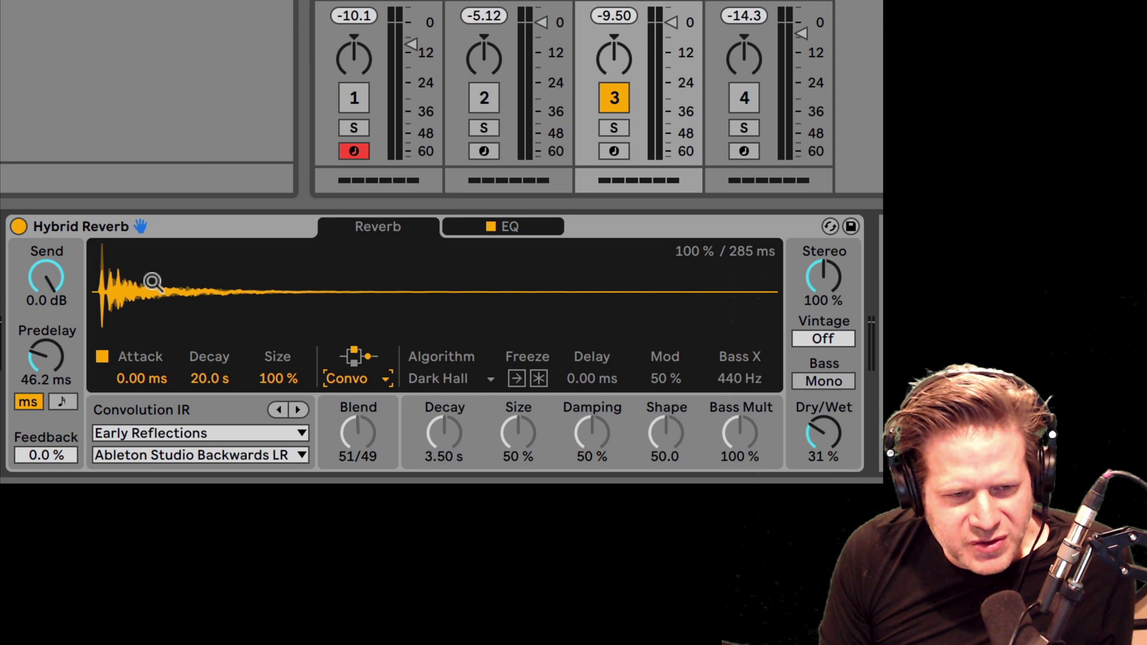
click(215, 435)
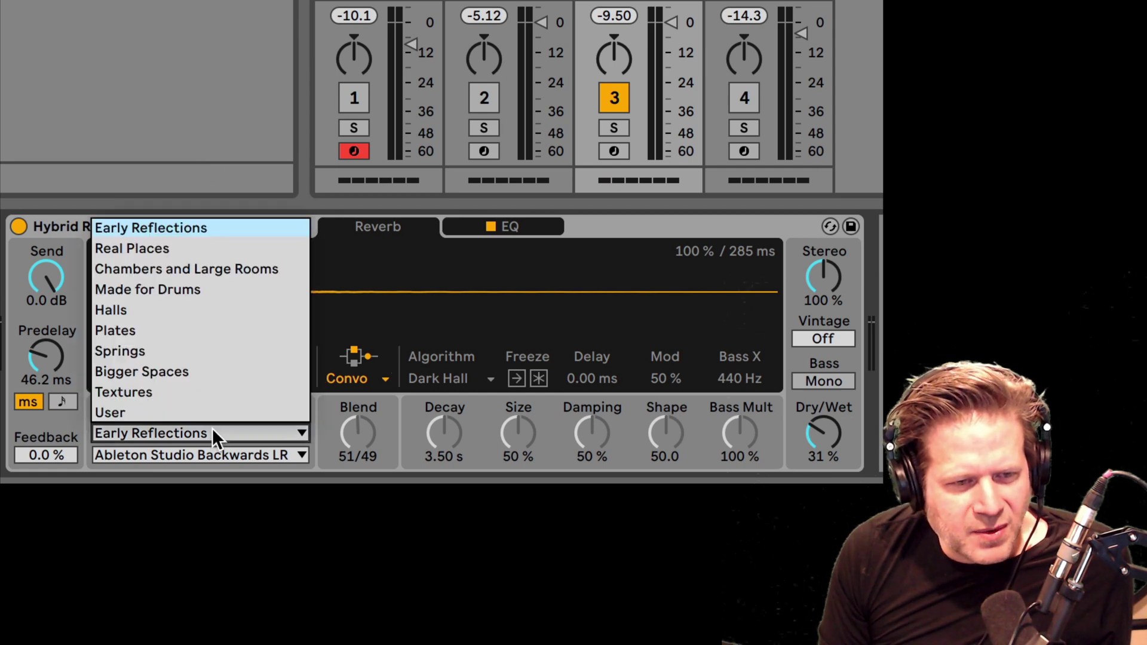
click(164, 311)
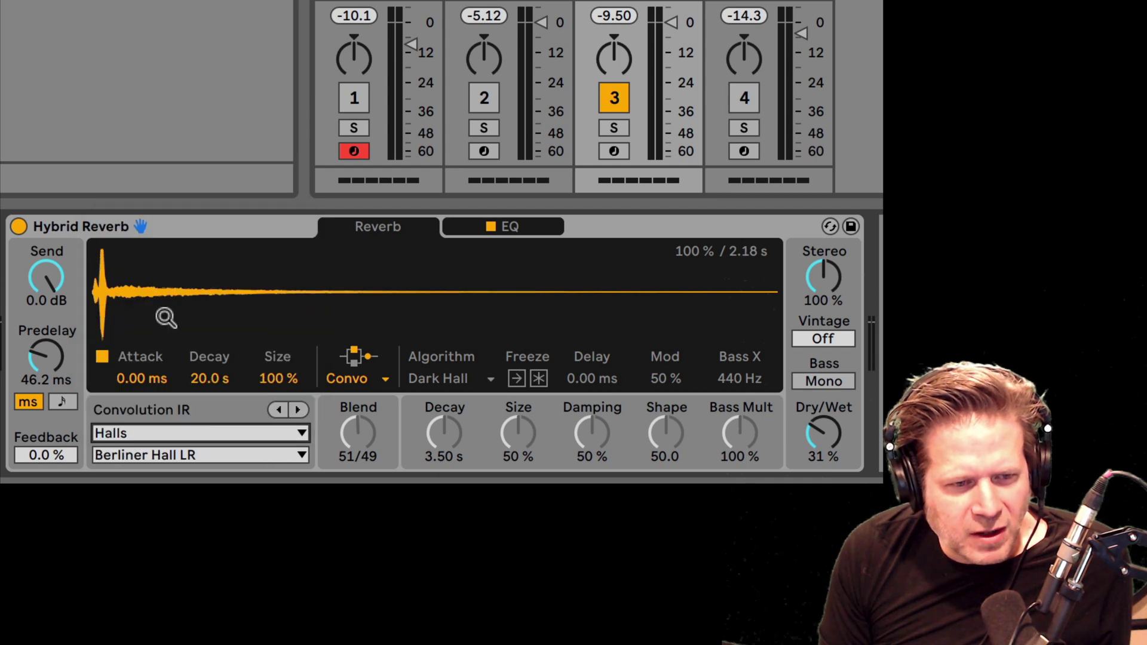
click(195, 450)
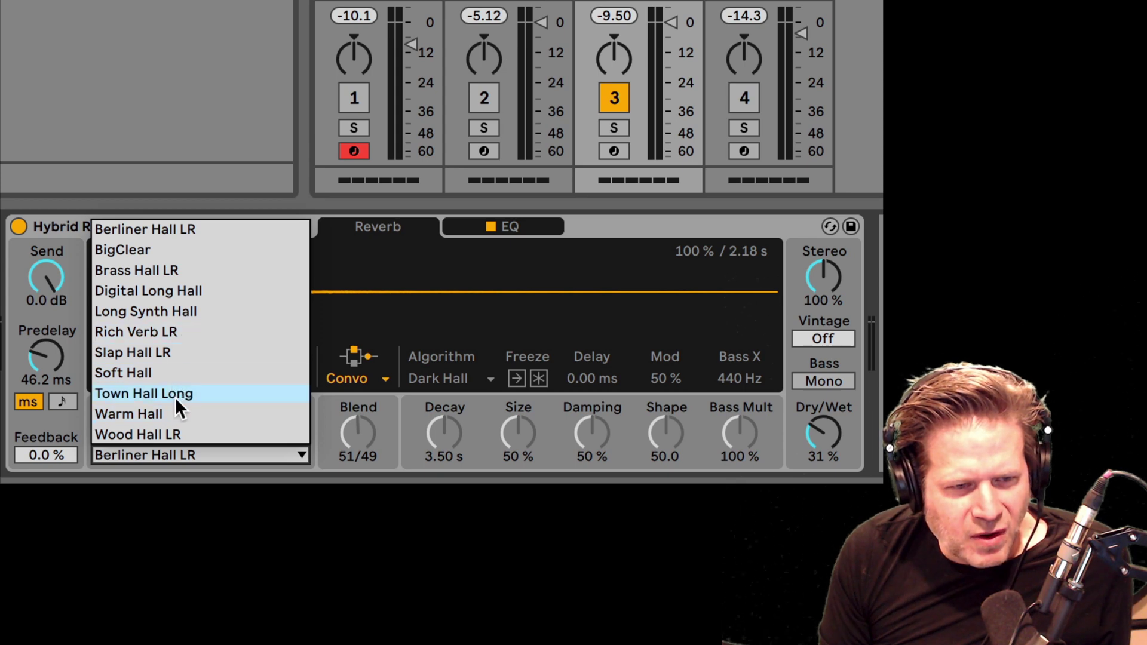
click(173, 413)
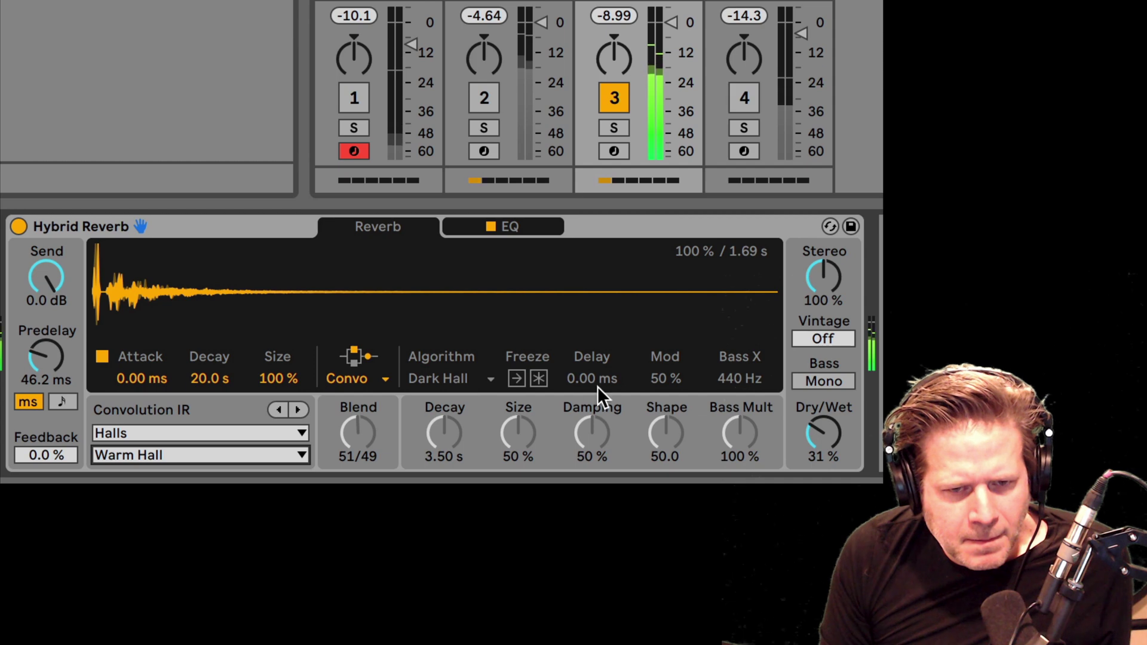
- Reset Dry/Wet to 50 % and load the Classic Plate 1 impulse response from the Plates category
click(828, 432)
key(Delete)
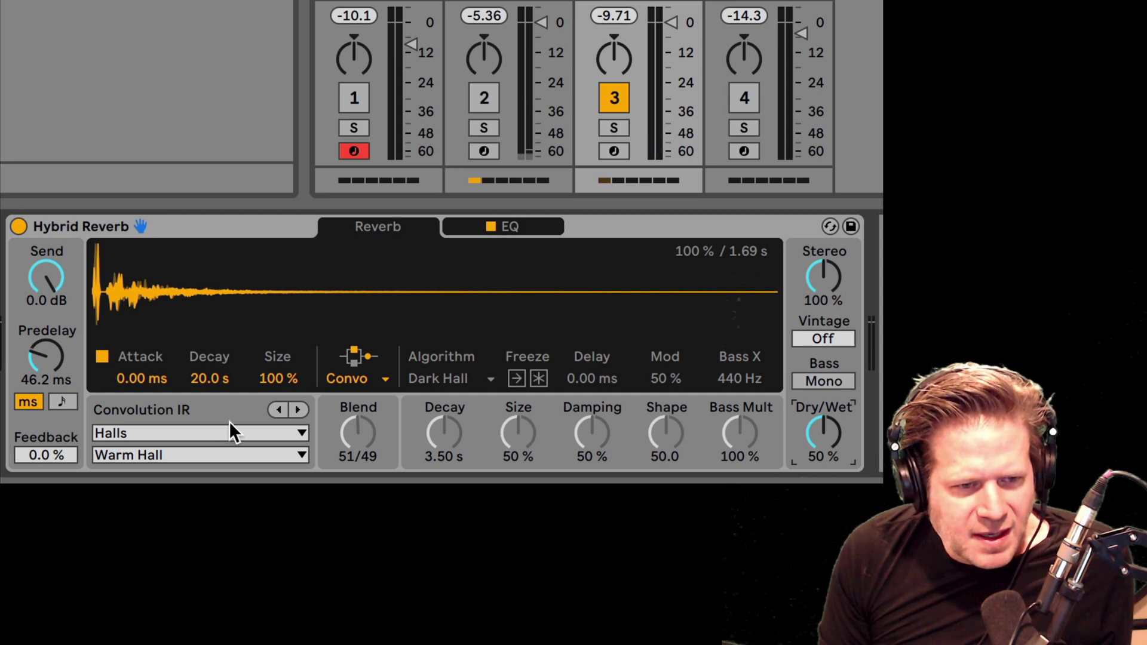
click(186, 433)
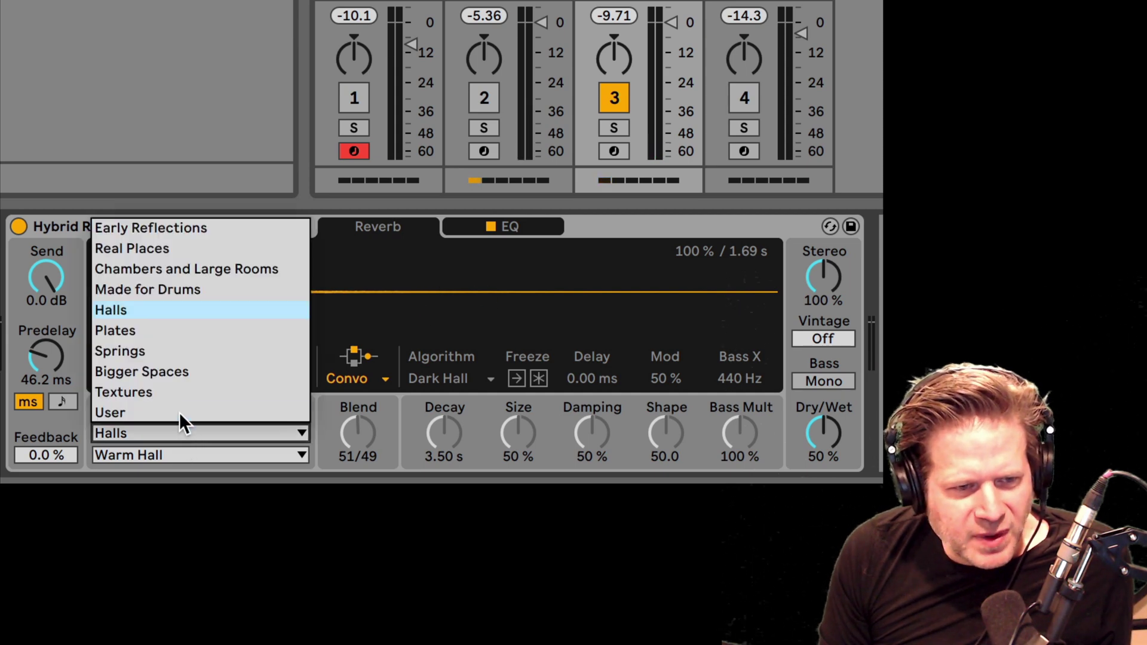
click(167, 328)
click(198, 453)
click(198, 450)
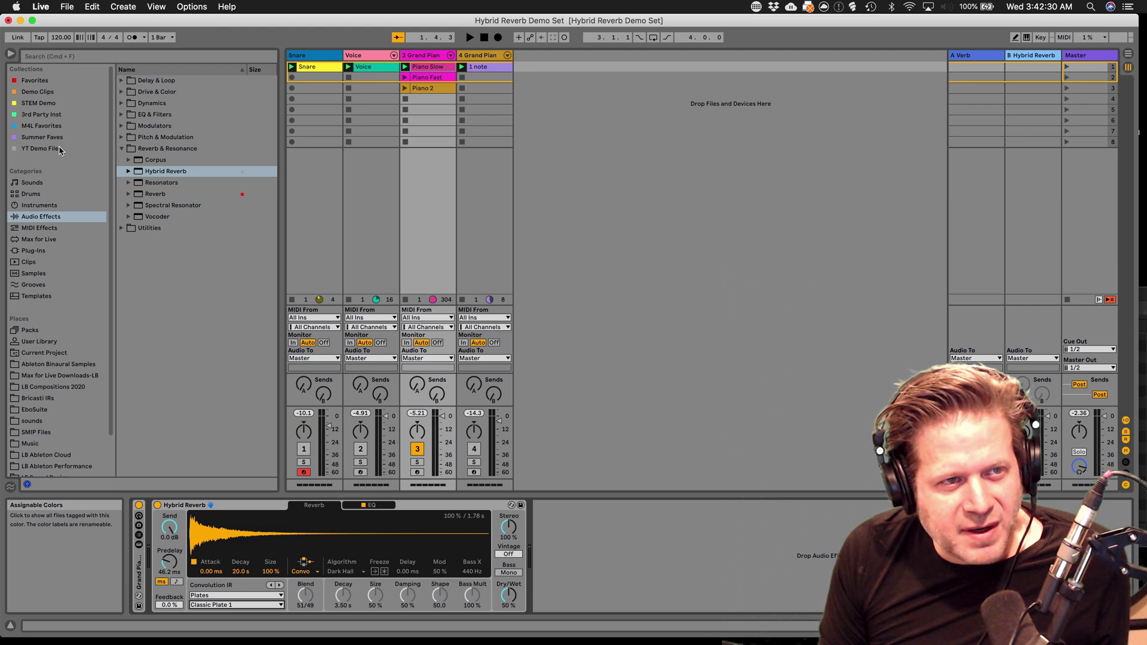
- Load "1 Halls 10 Concert Hall M-to-S.wav" from the YT Demo Files collection into Hybrid Reverb as a user impulse response
click(41, 148)
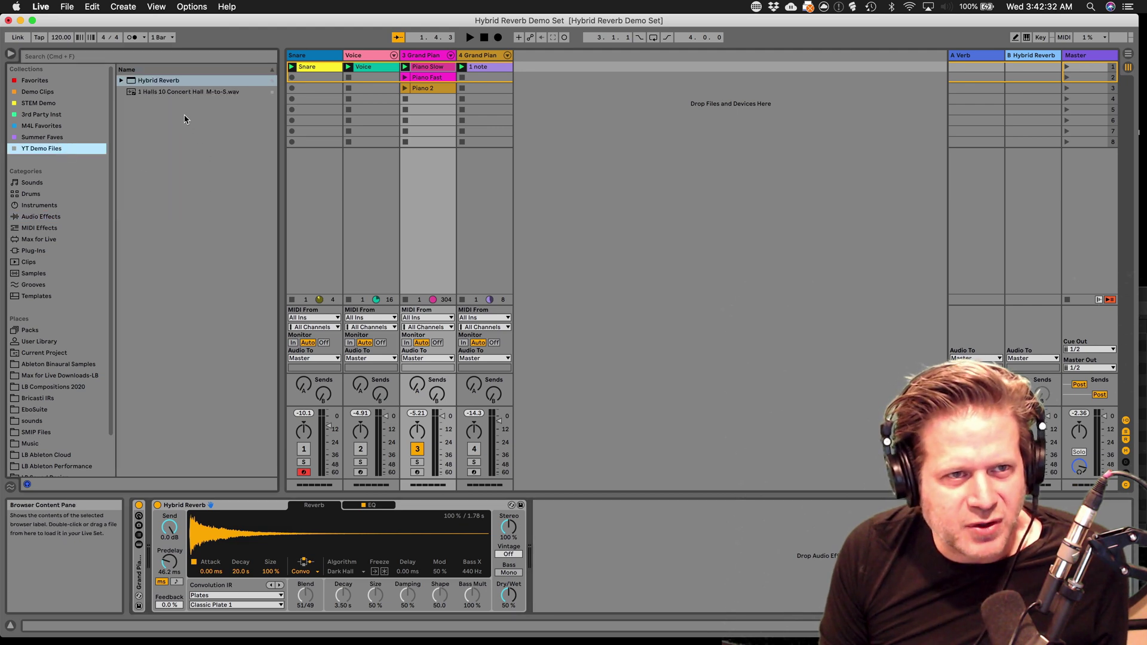
click(171, 92)
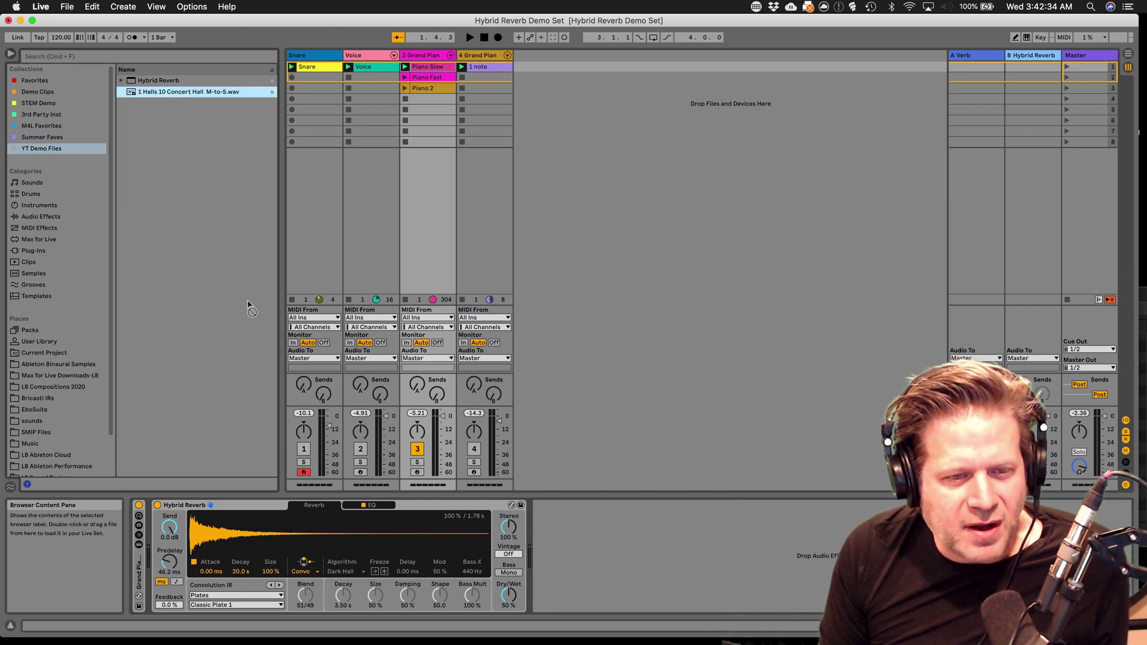
drag(261, 555, 266, 556)
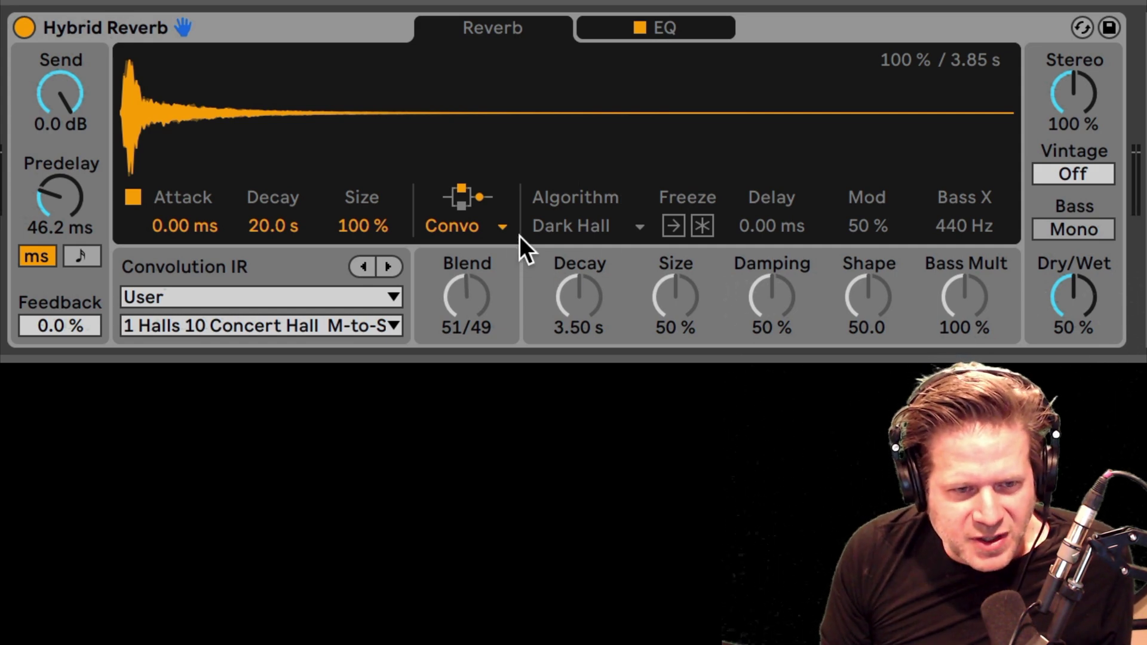
- Switch the reverb routing to Algorithm and choose the Dark Hall algorithm
click(459, 229)
click(468, 301)
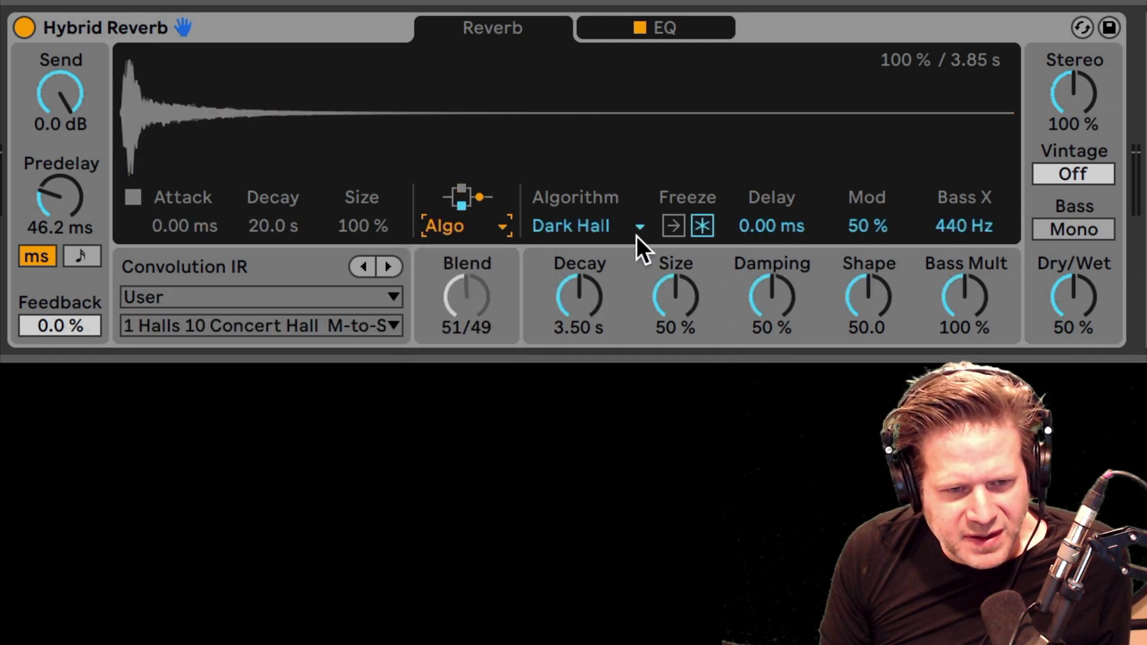
click(582, 226)
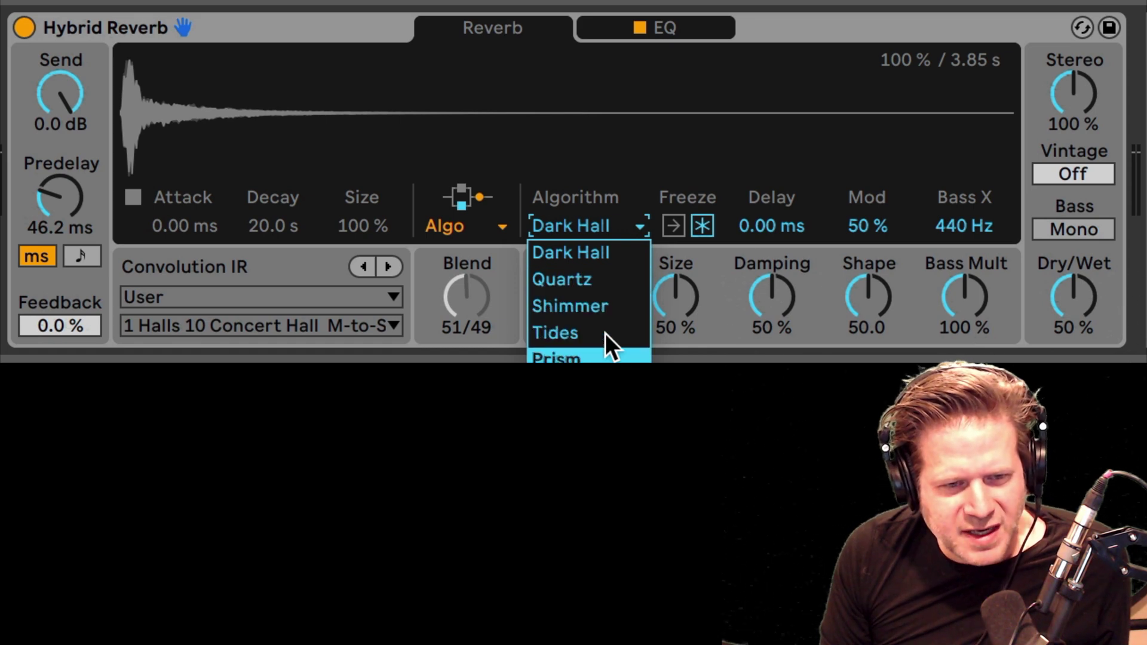
click(585, 252)
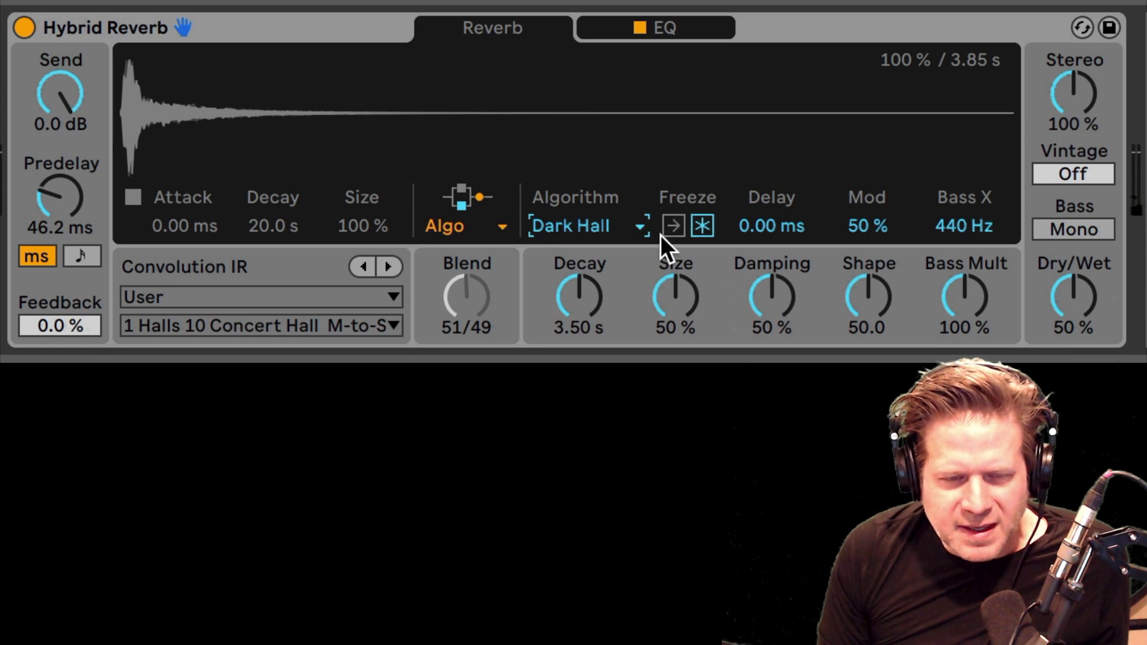
- Choose the Quartz algorithm and set Diffusion to 0 %, Decay to 1.96 s and Size to 76 %
click(589, 231)
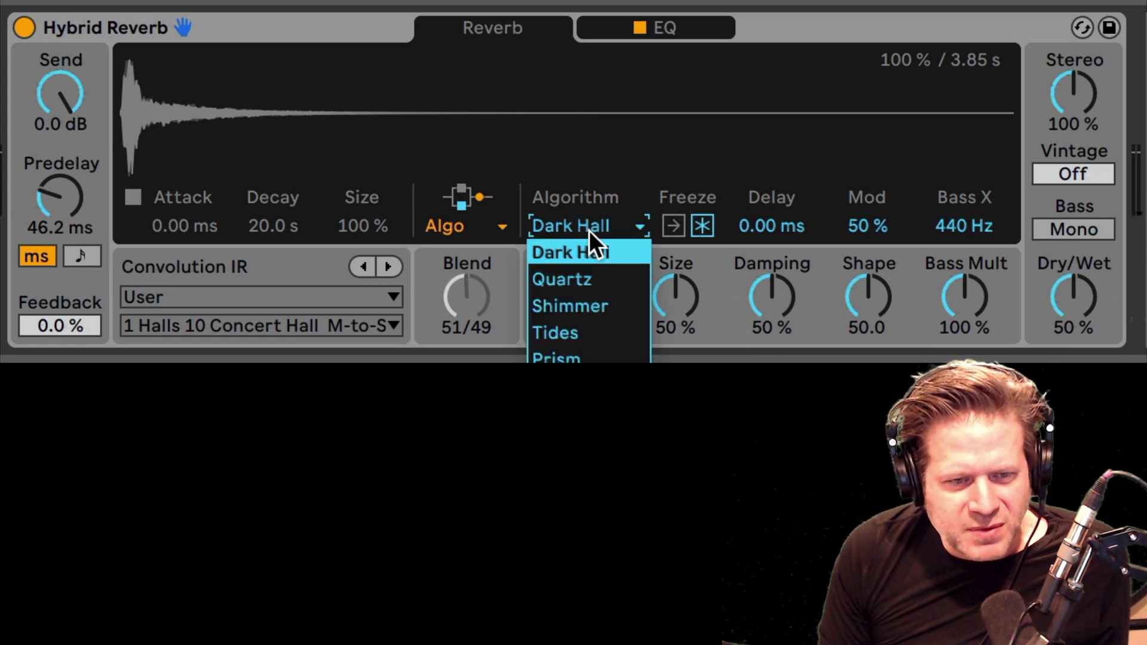
click(592, 278)
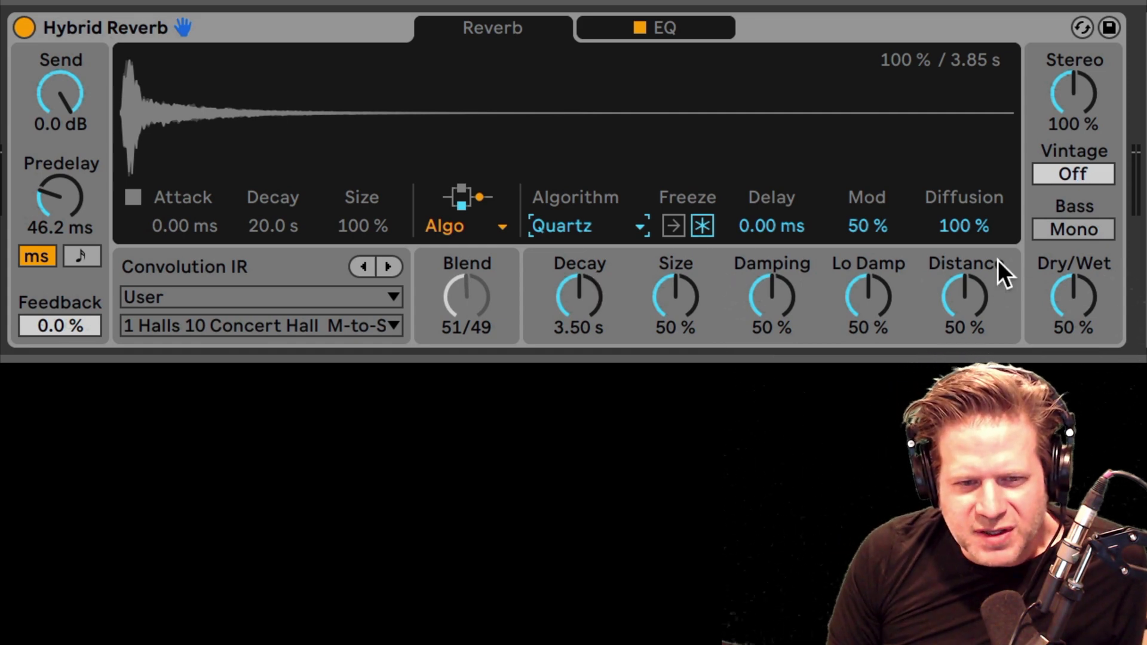
drag(967, 227, 968, 299)
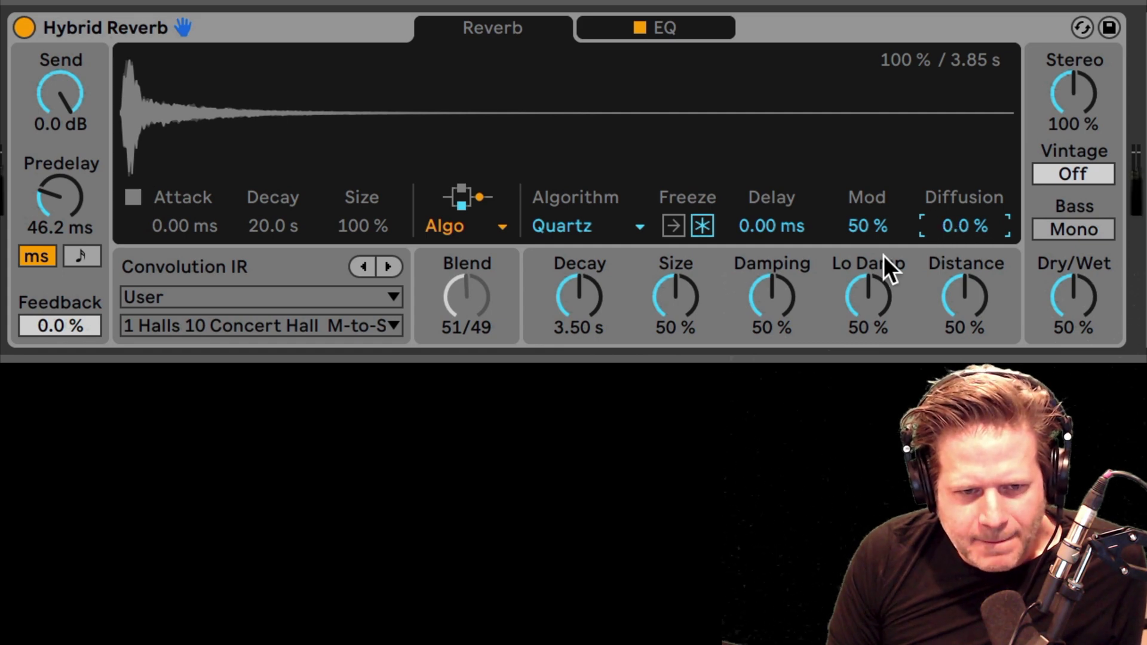
drag(673, 296, 673, 295)
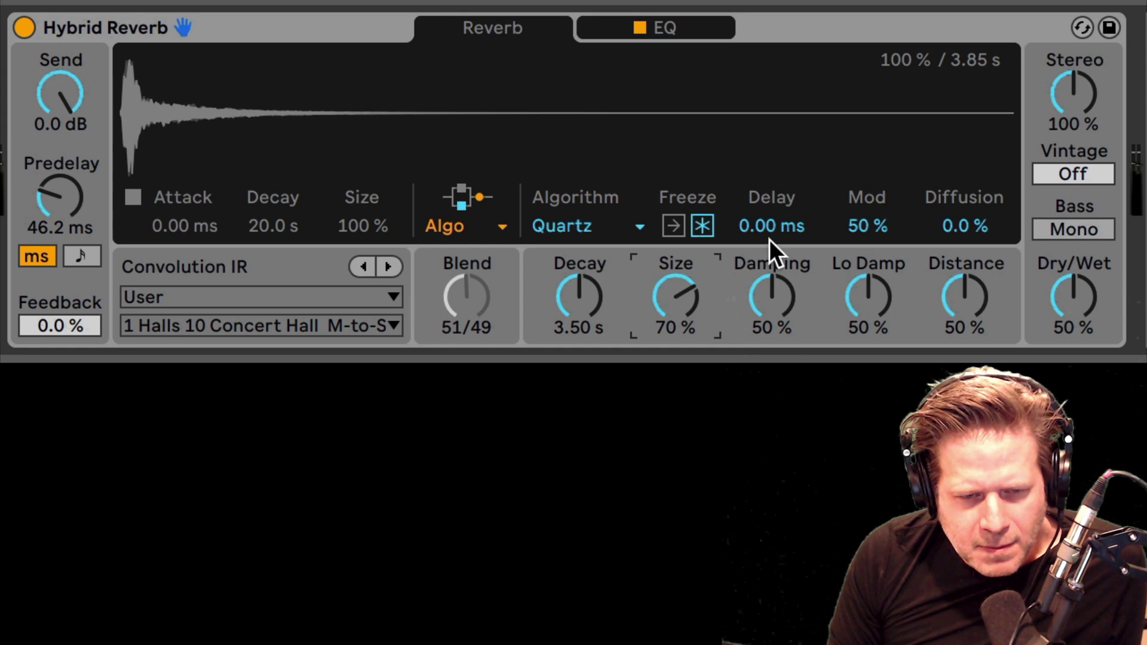
drag(590, 285, 589, 323)
drag(677, 299, 676, 284)
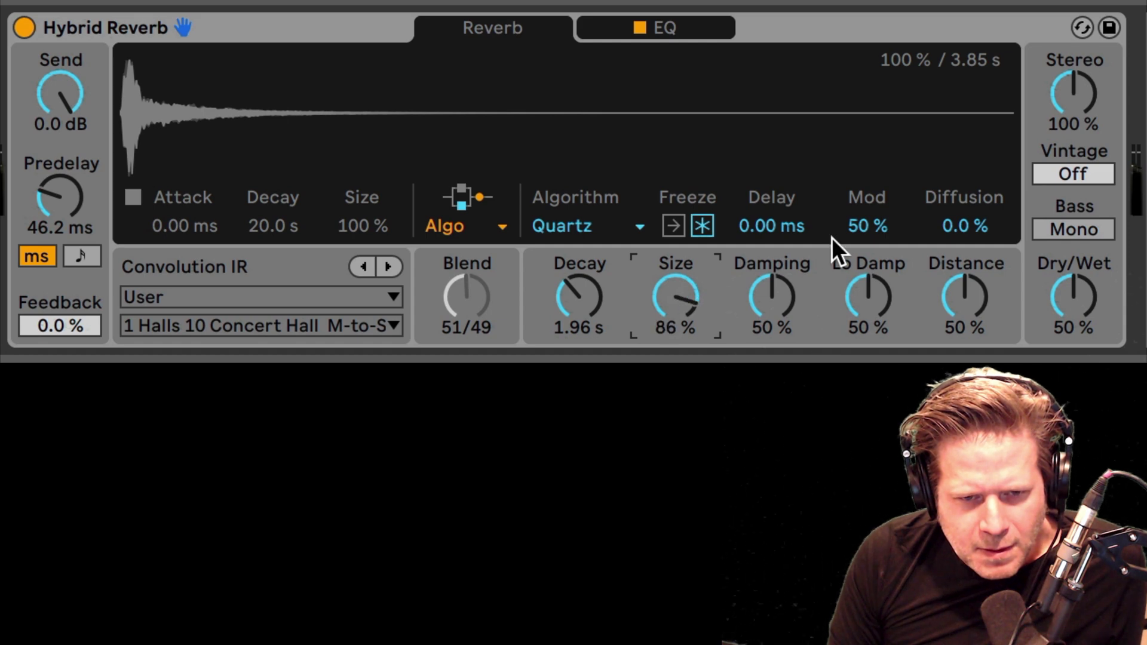
drag(677, 284, 680, 293)
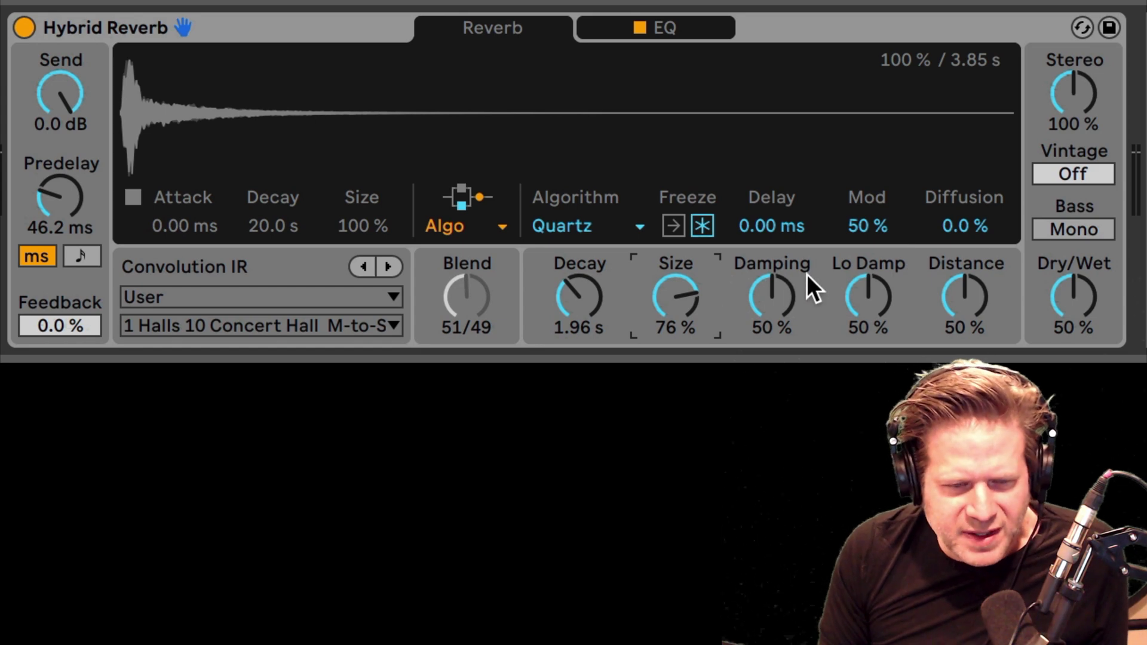
- Return the Quartz settings to Diffusion 100 %, Size 50 % and Decay 3.50 s
drag(951, 229, 962, 220)
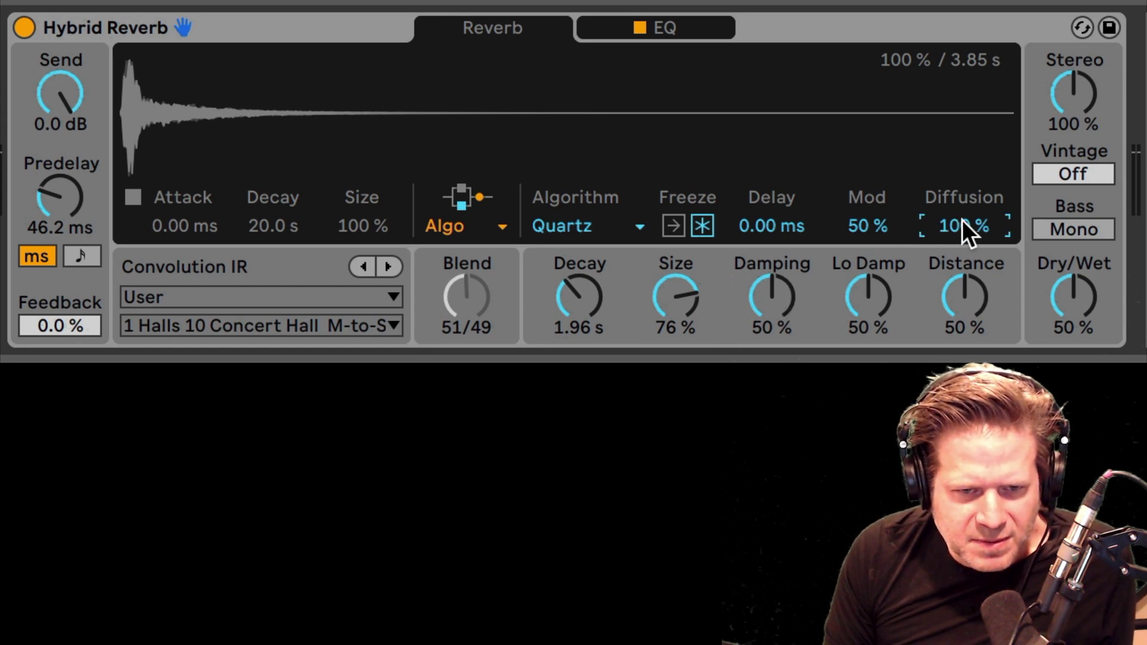
click(675, 297)
key(Delete)
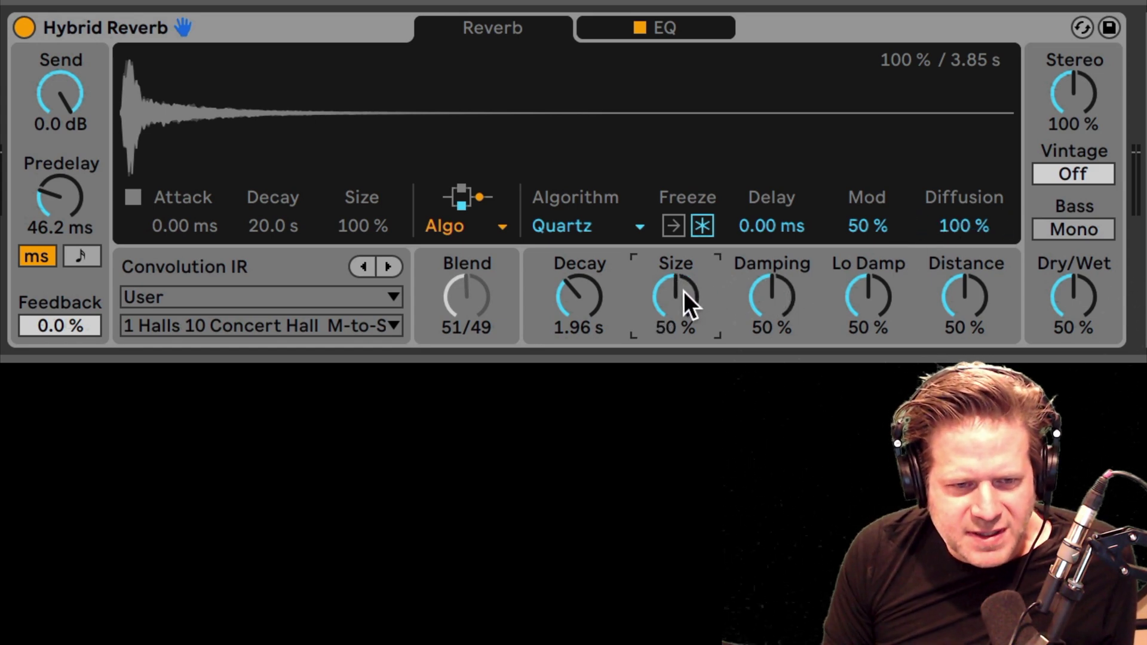
drag(583, 282, 590, 249)
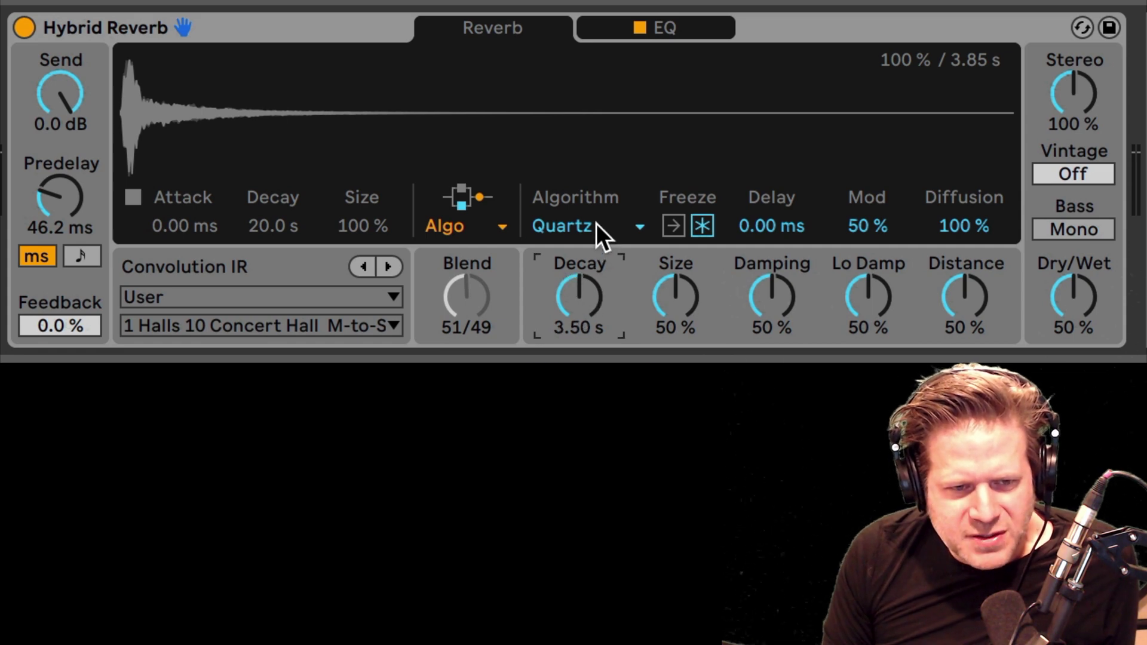
- Choose the Shimmer algorithm and lower Dry/Wet to 23 %
click(596, 224)
click(600, 305)
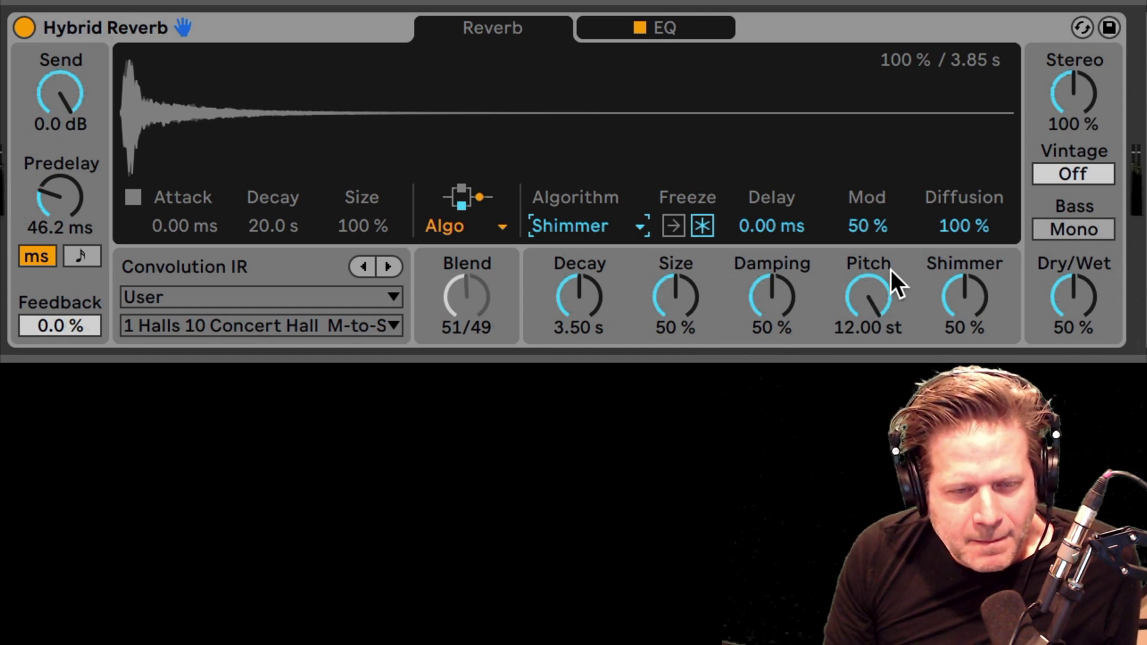
drag(1070, 282, 1070, 298)
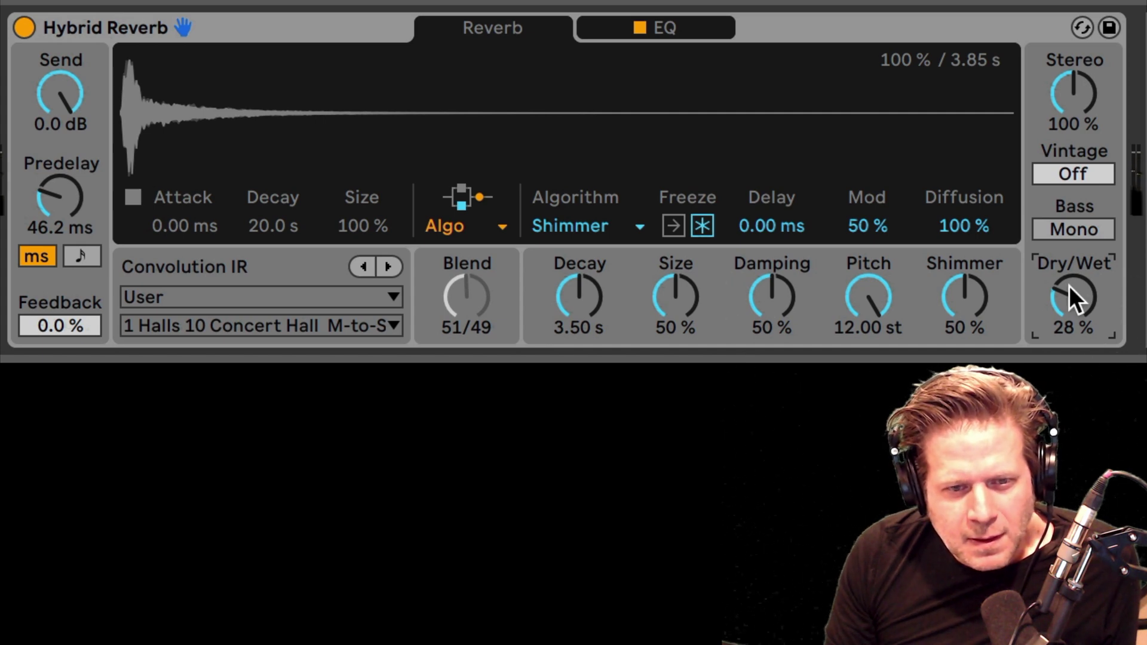
drag(1070, 285, 1070, 292)
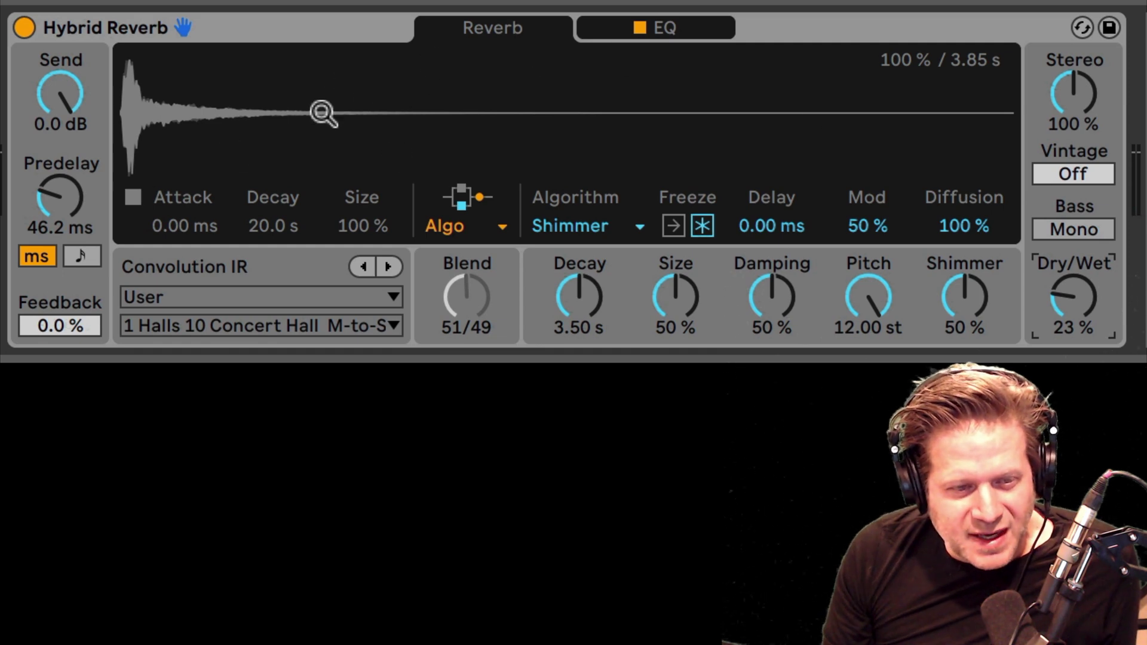
click(582, 224)
click(582, 221)
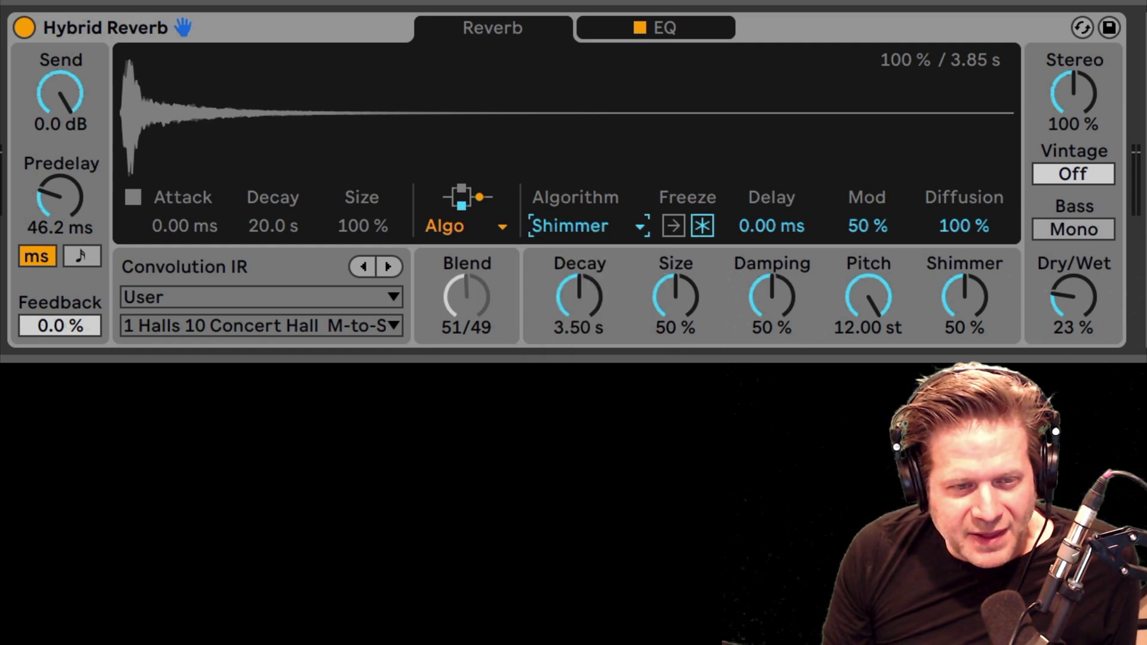
- Switch the reverb routing to Parallel and set Dry/Wet to 43 %, Blend to 39/61 and the algorithm's Decay to 2.45 s
click(473, 219)
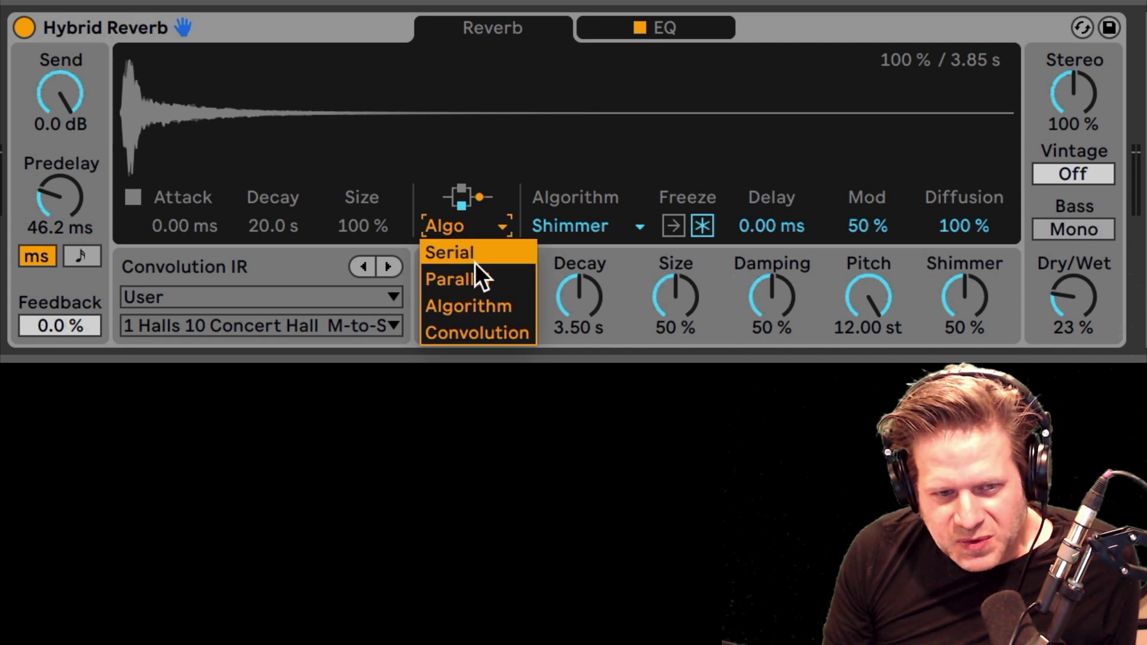
click(481, 279)
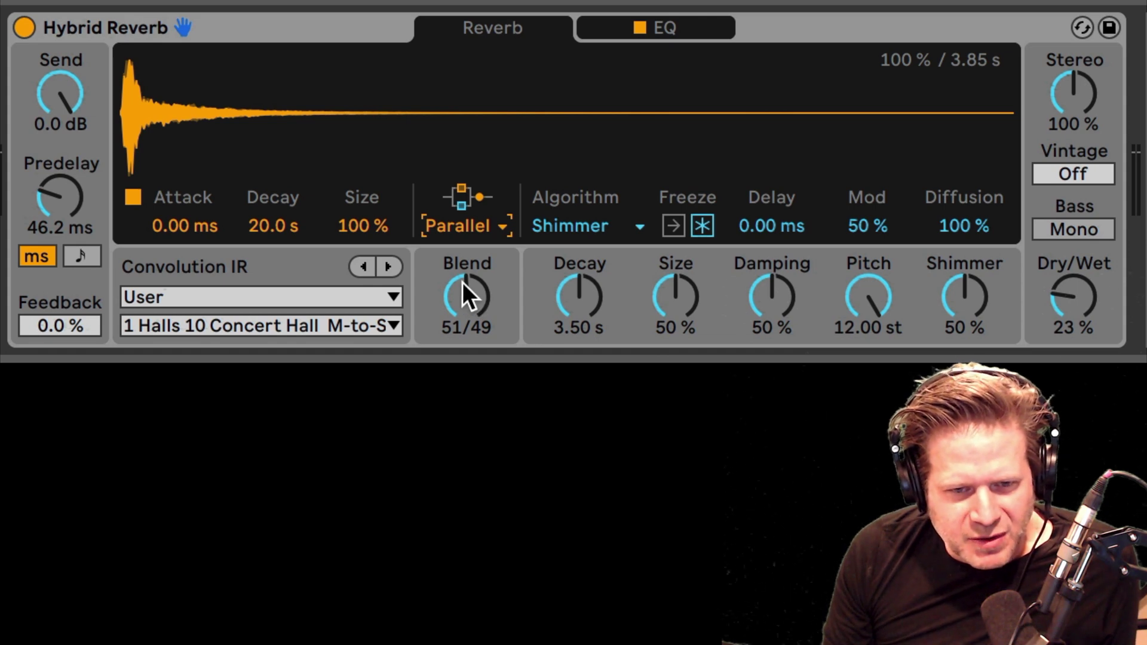
drag(1060, 300, 1060, 287)
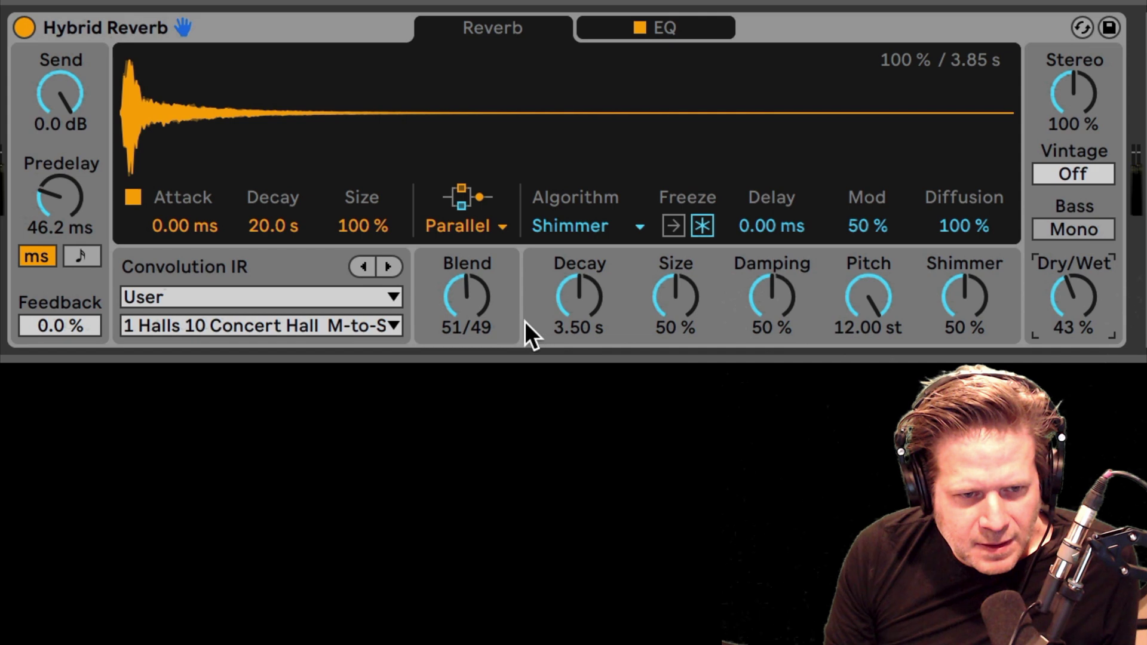
mouse_move(457, 303)
mouse_down()
mouse_move(457, 285)
mouse_move(493, 286)
mouse_move(470, 293)
mouse_up()
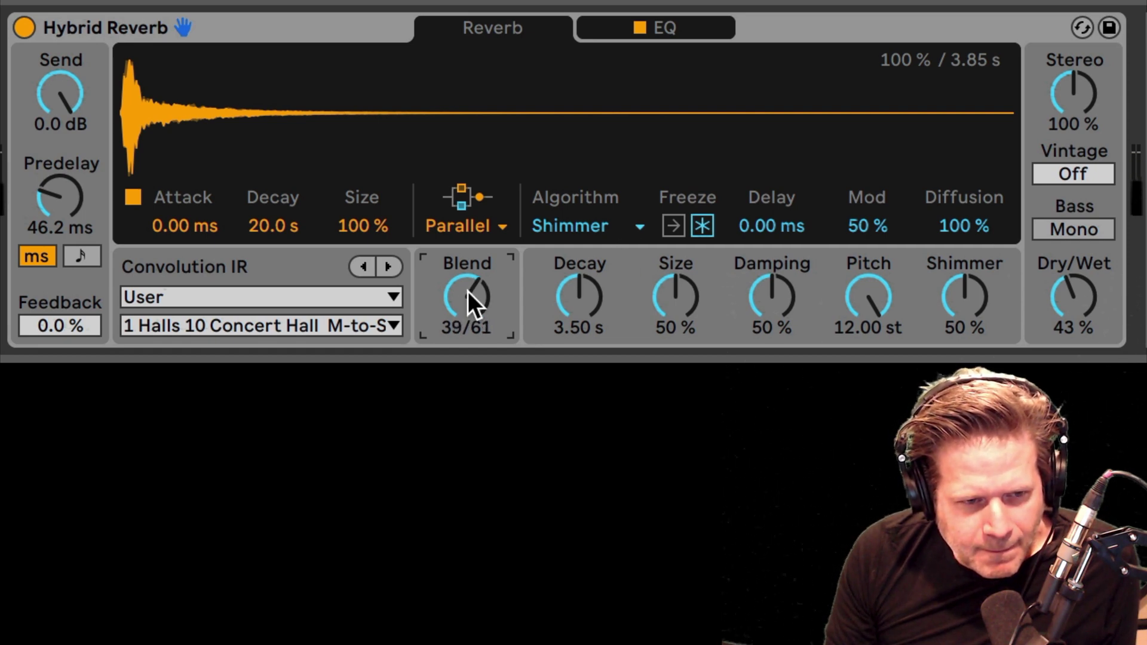
drag(570, 284, 570, 305)
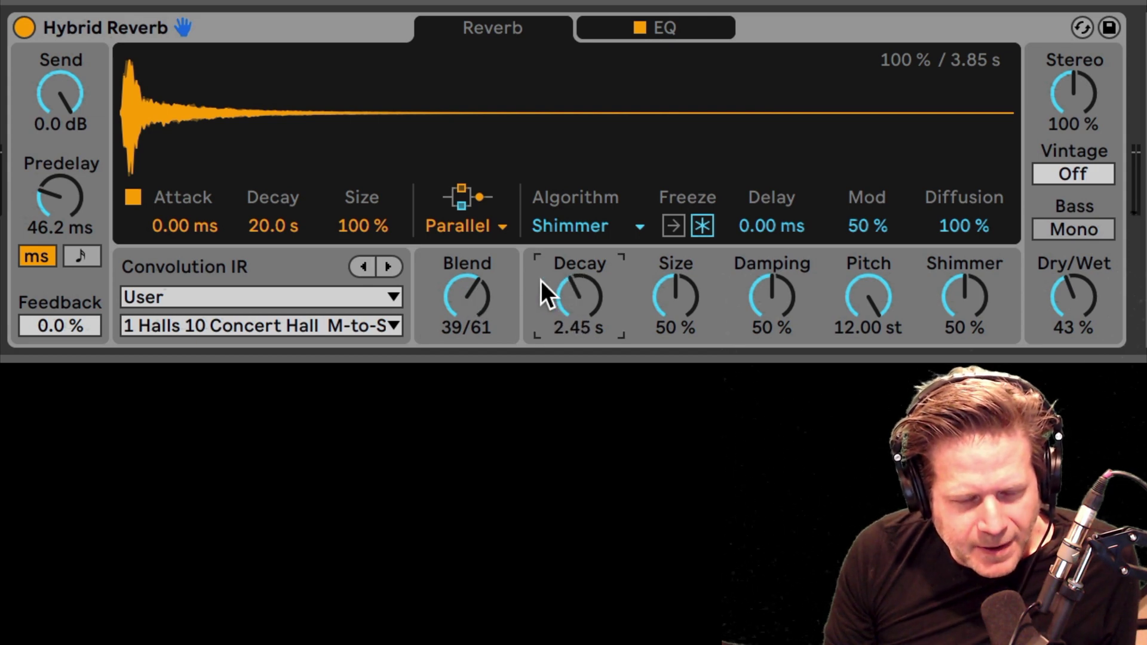
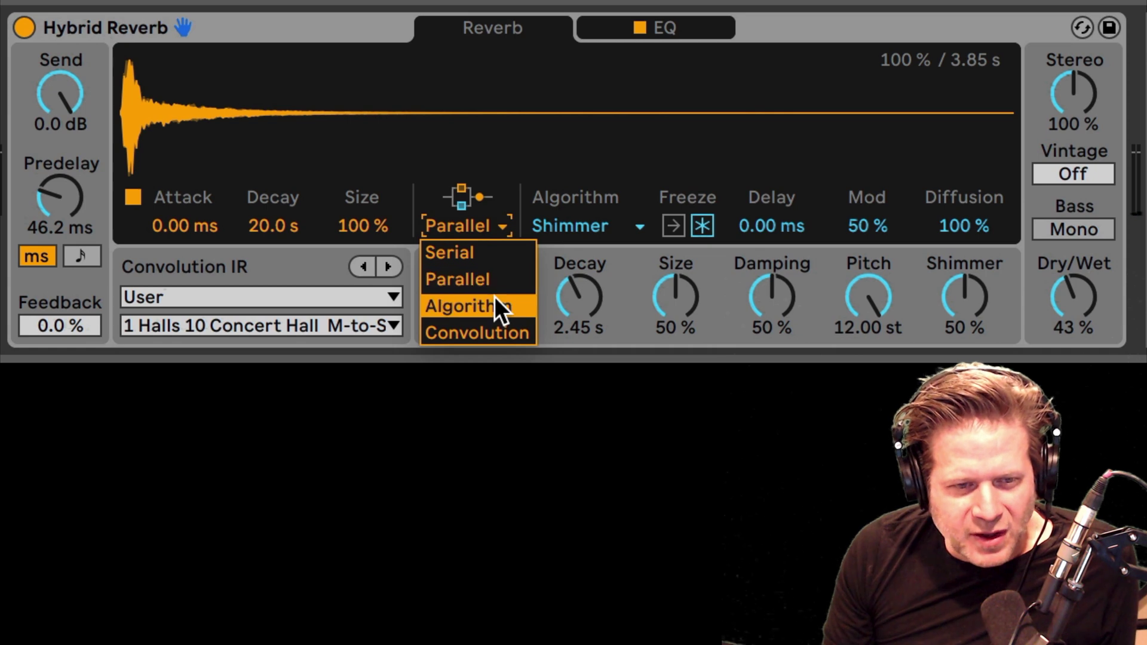
- Switch the routing to Algorithm, set the algorithm's Decay to 3.50 s and choose the Tides algorithm
click(494, 304)
drag(590, 286, 591, 257)
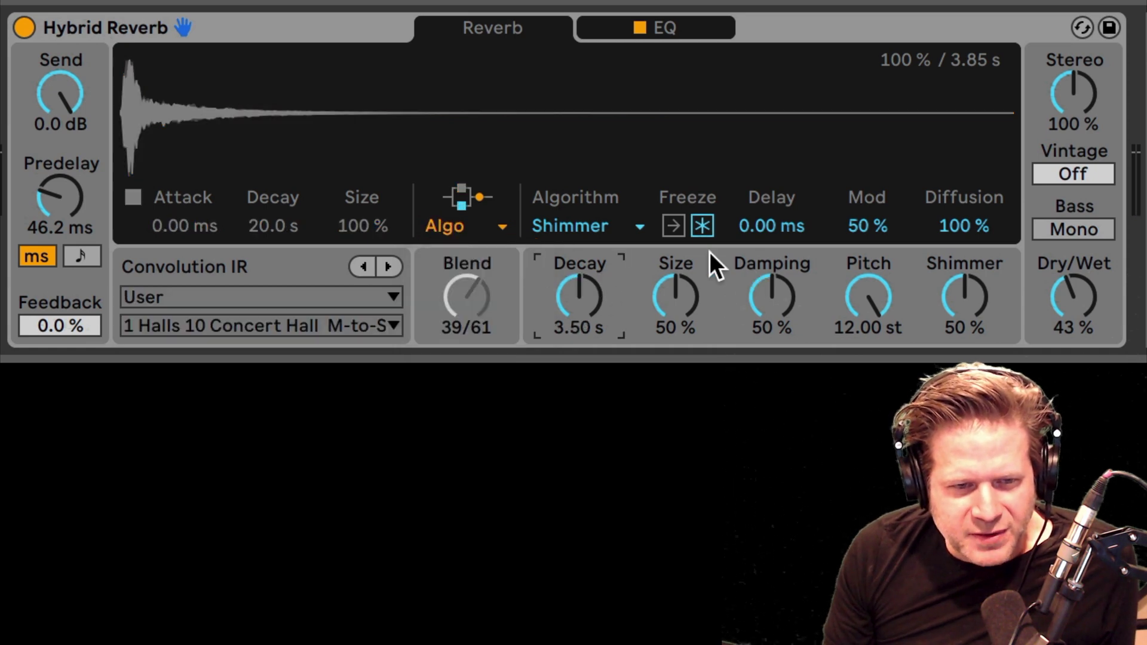
click(604, 226)
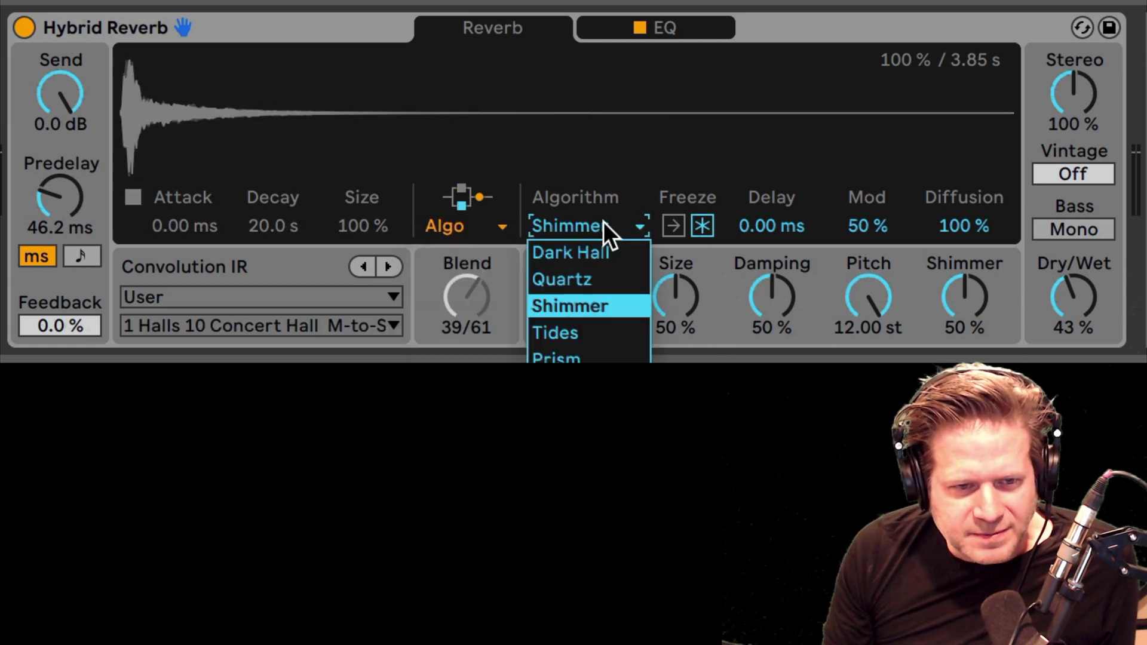
click(584, 327)
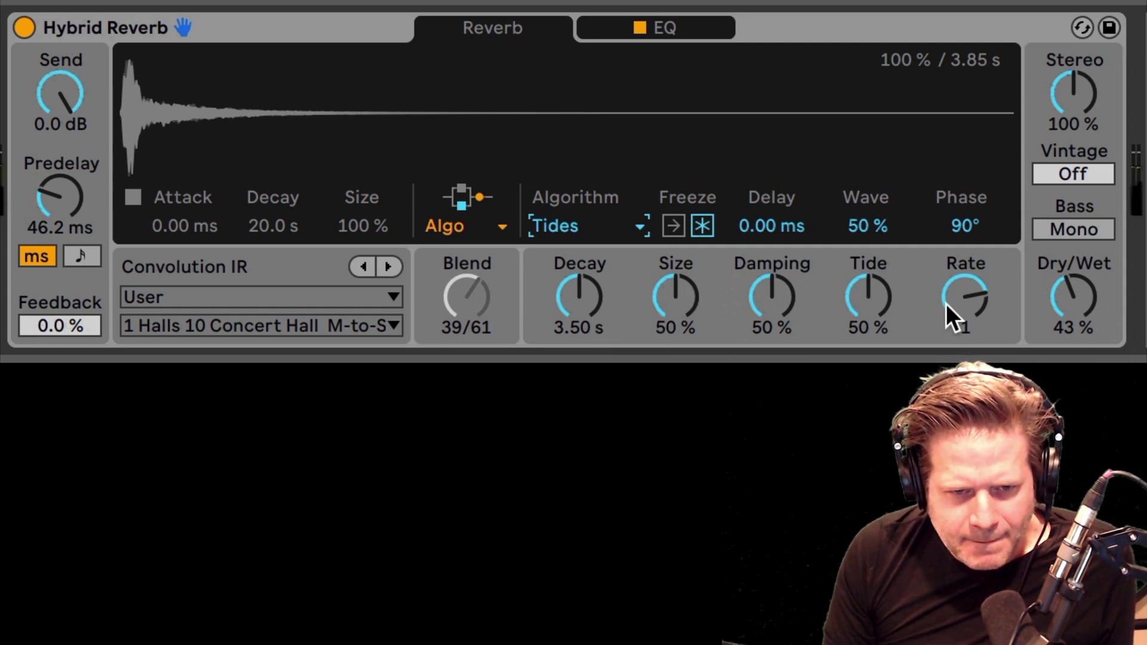
- Set the Tides Rate to 1/4 and Wave to 65 %, and try Tide at 63 % before resetting it to 50 %
drag(963, 296, 963, 276)
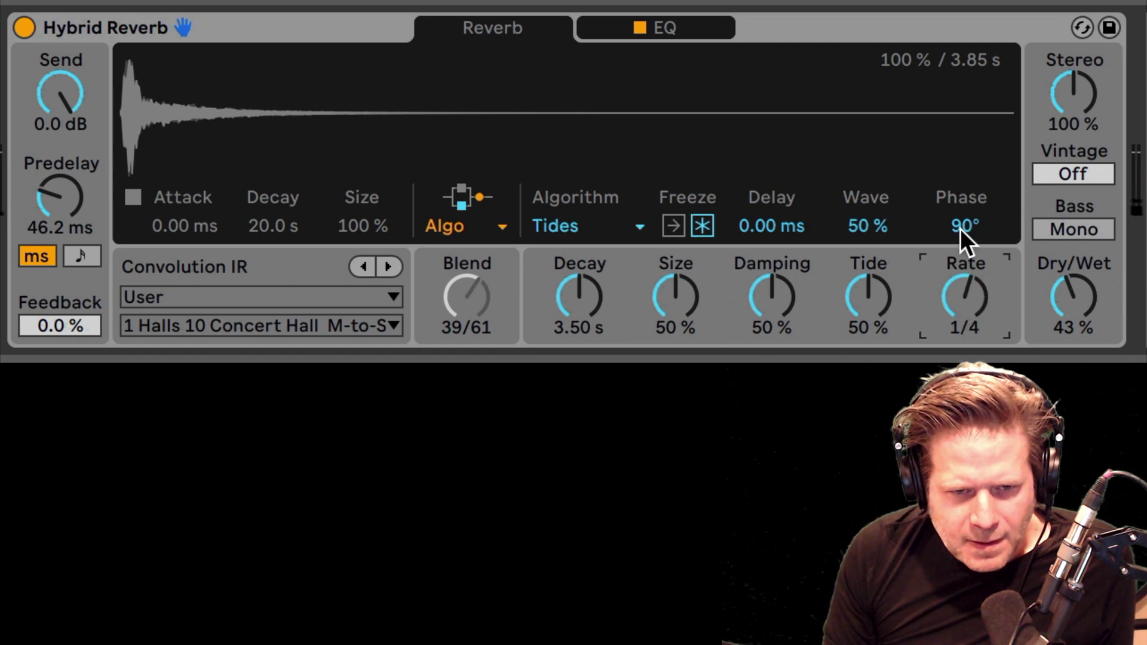
drag(892, 232, 891, 221)
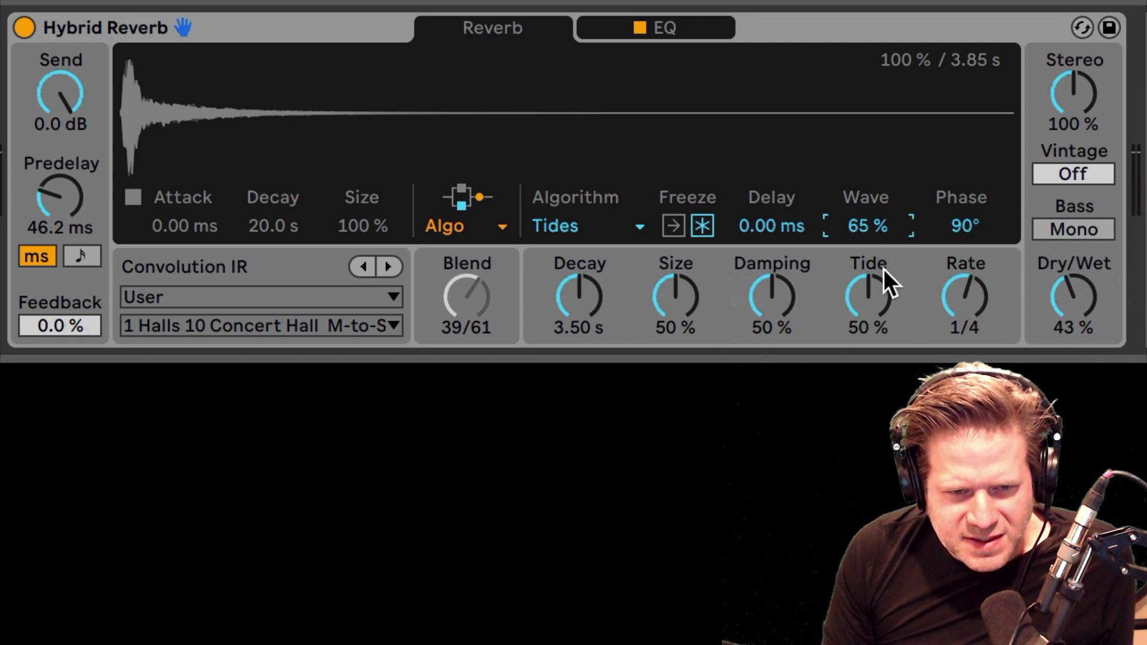
drag(875, 300, 875, 287)
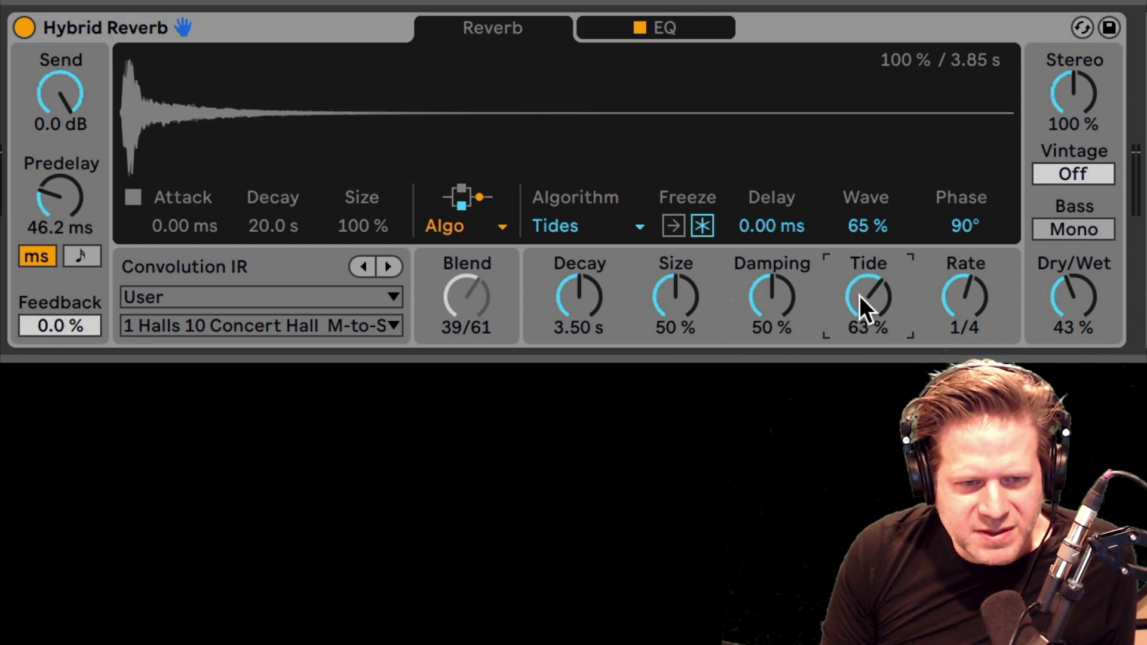
double_click(877, 307)
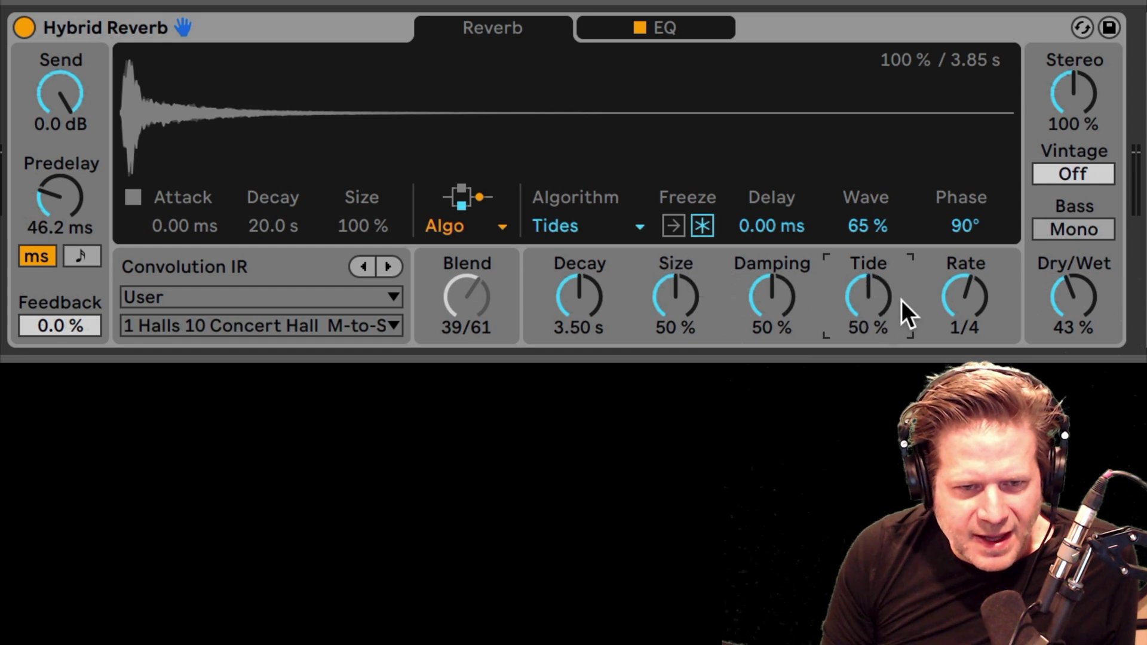
- Choose the Prism algorithm and lower Dry/Wet to 28 %
click(615, 231)
click(596, 354)
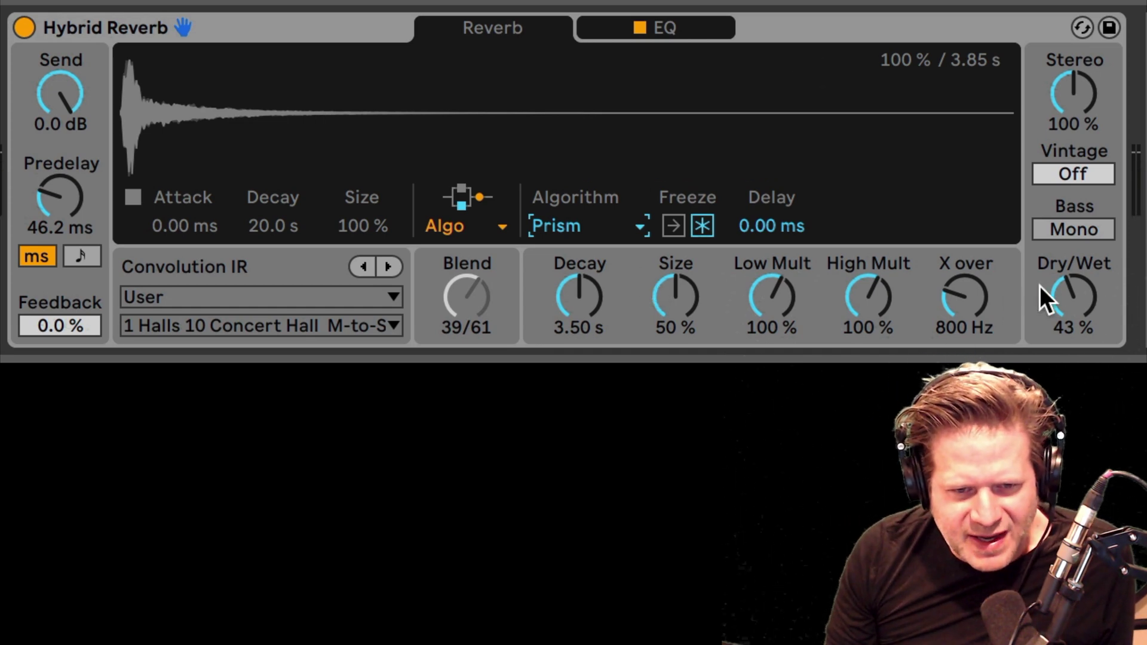
drag(1068, 293, 1068, 326)
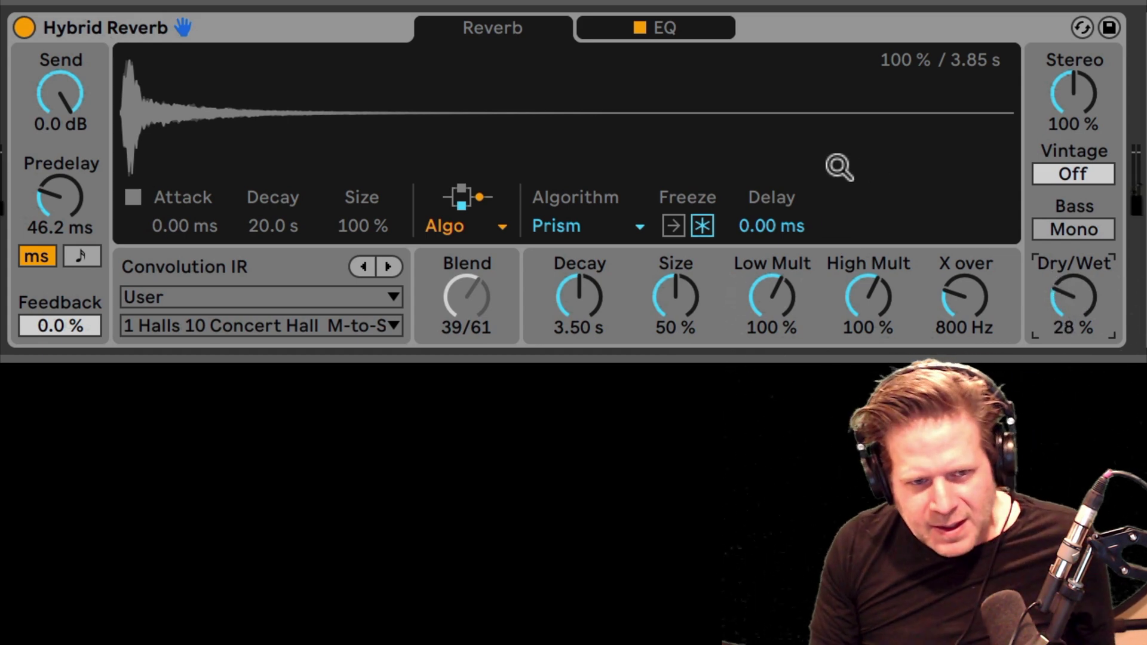
- Try the Serial routing for the two reverb engines, and set the routing to Parallel
click(473, 230)
click(472, 252)
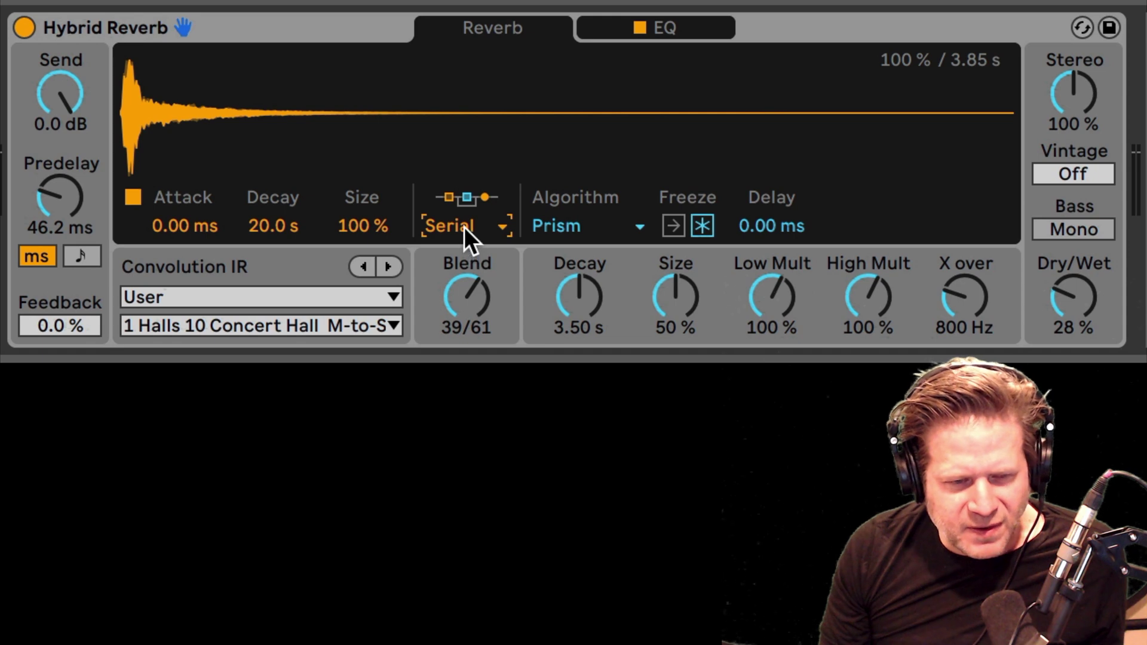
click(466, 228)
click(474, 278)
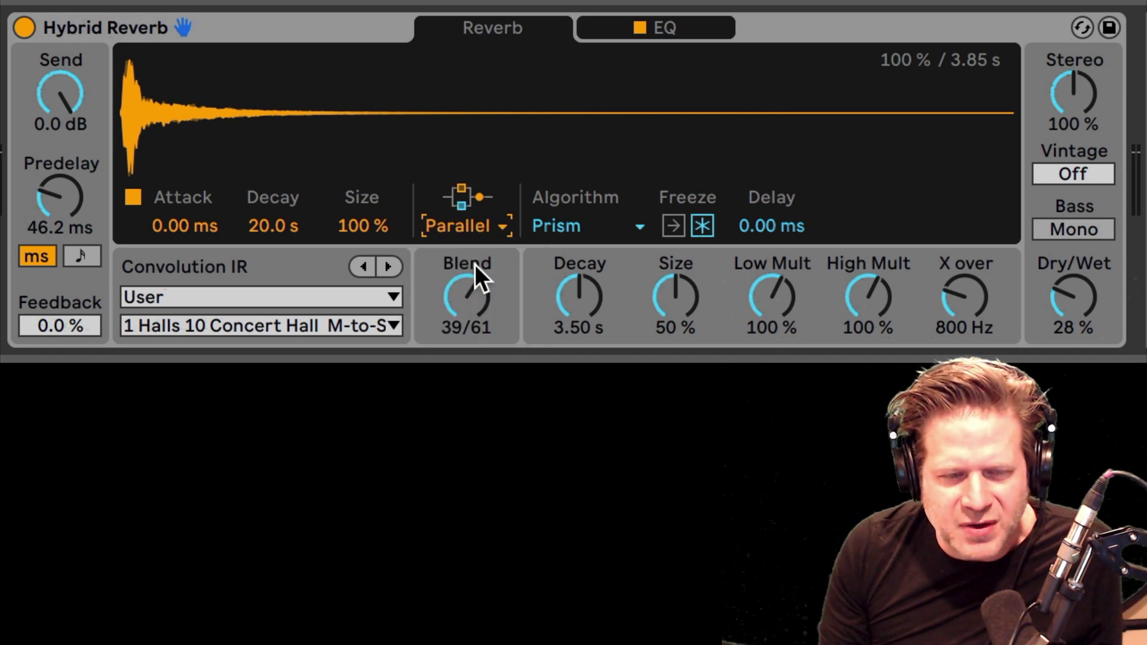
- Try a predelay Feedback of 95 % and reset it to 0 %
click(803, 24)
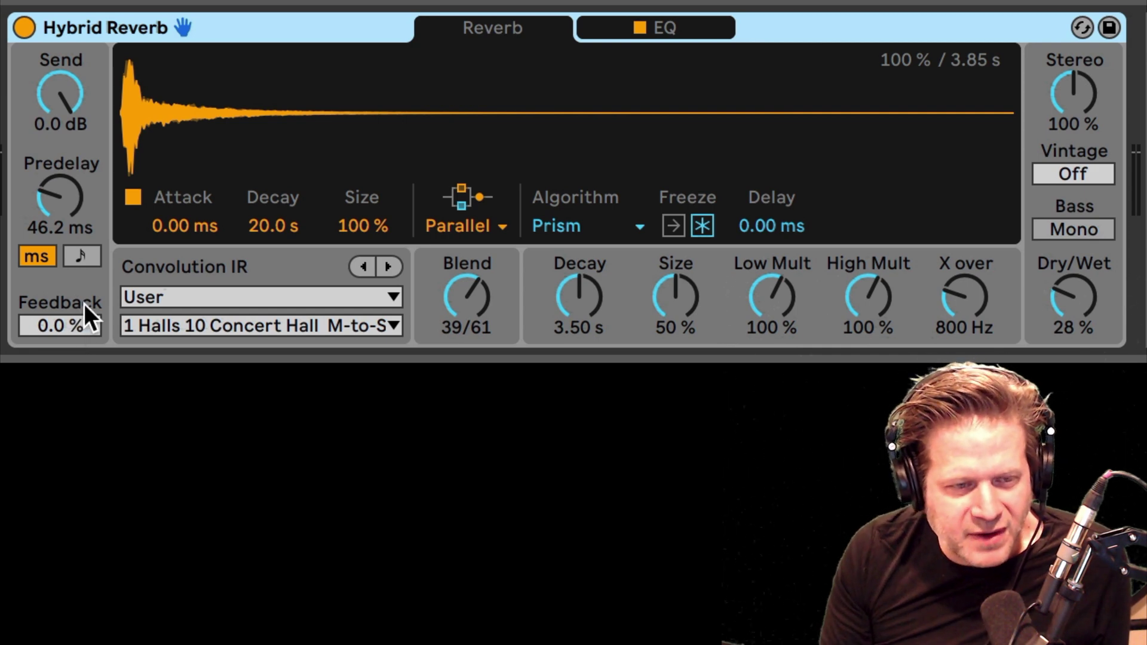
drag(74, 327, 74, 269)
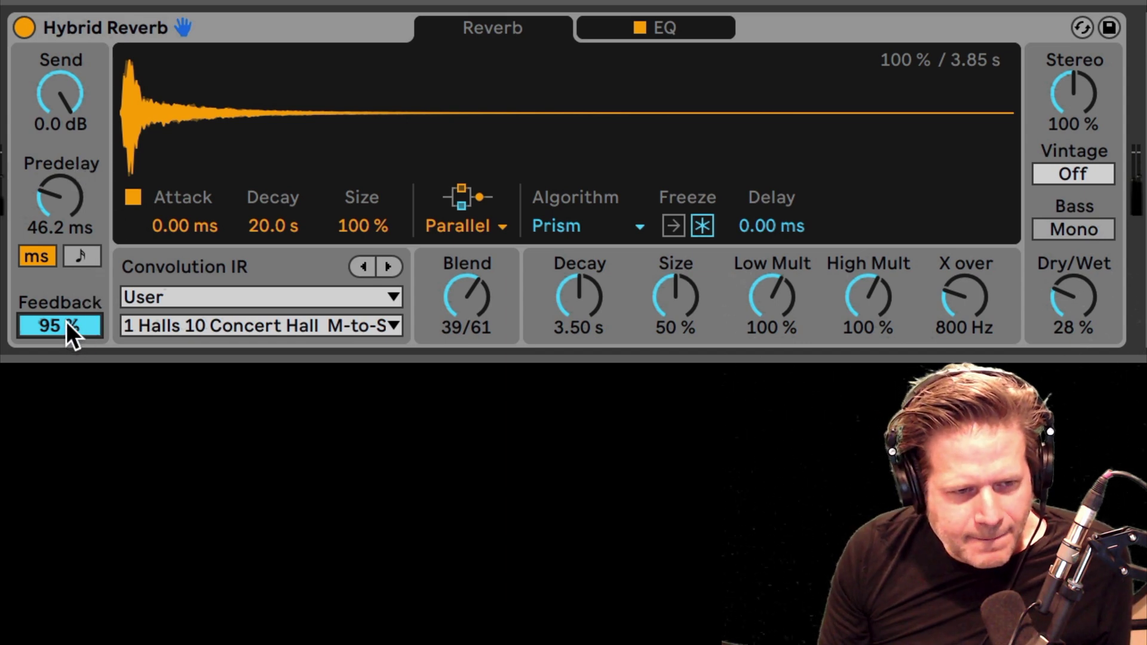
key(Delete)
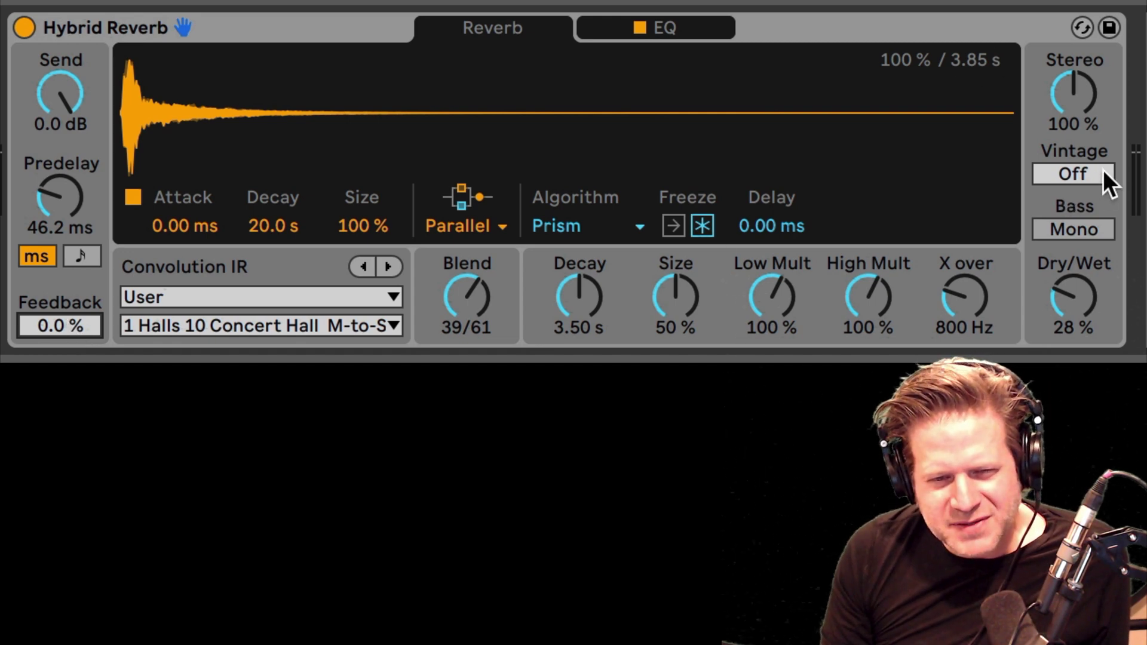
- Set the Vintage mode to Extreme
mouse_move(1103, 170)
mouse_down()
mouse_move(1103, 146)
mouse_move(1103, 165)
mouse_up()
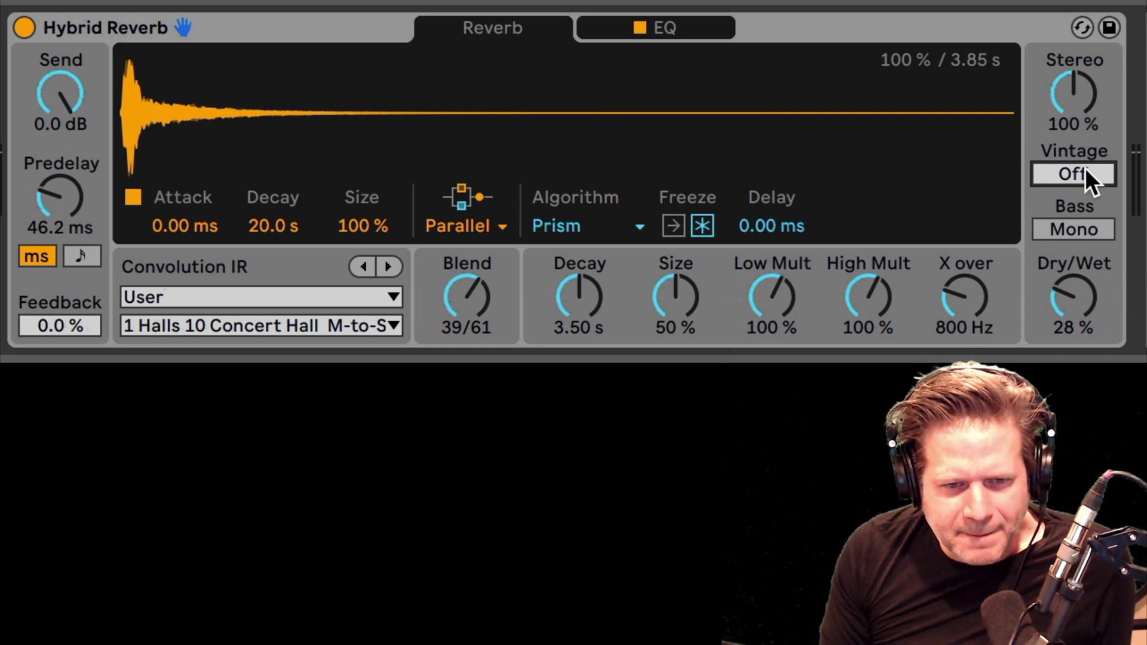
drag(1085, 173, 1085, 212)
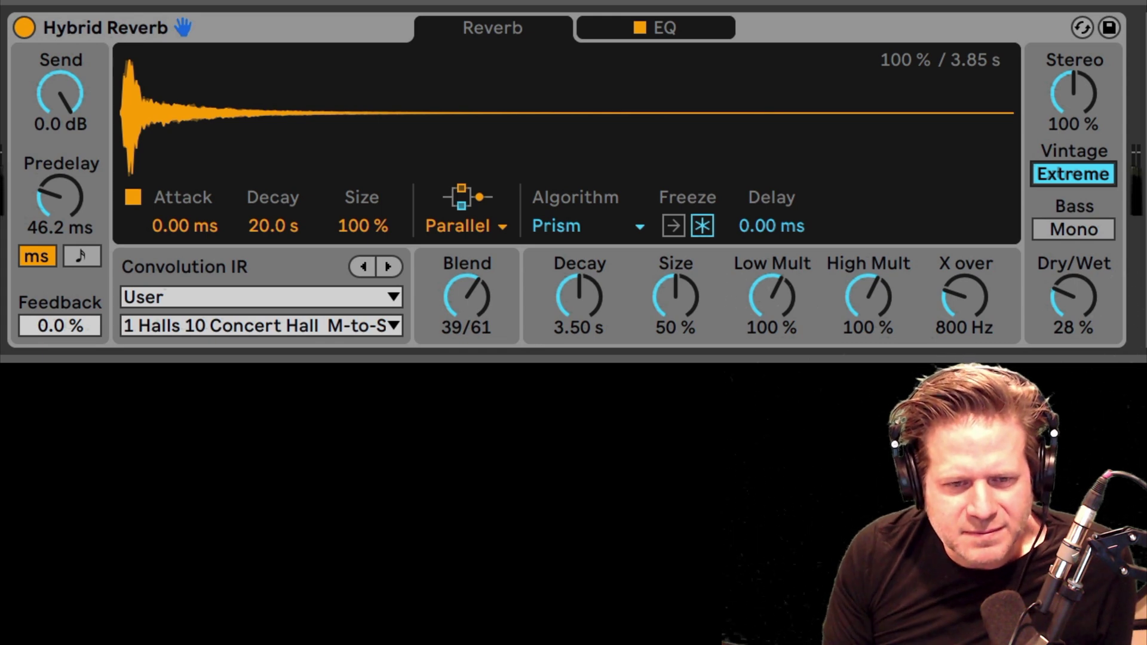
- Turn the Vintage setting off and reset the Blend to 50/50
mouse_move(1082, 170)
mouse_down()
mouse_move(1082, 206)
mouse_move(1081, 168)
mouse_move(1082, 201)
mouse_move(1086, 170)
mouse_move(1086, 191)
mouse_up()
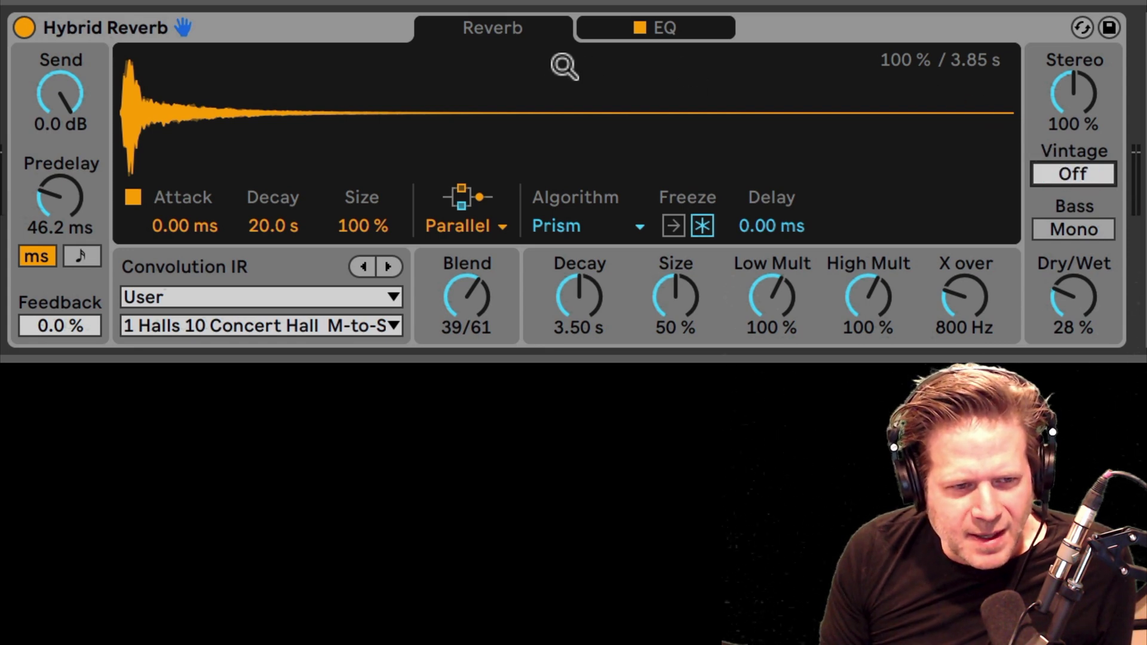
double_click(478, 302)
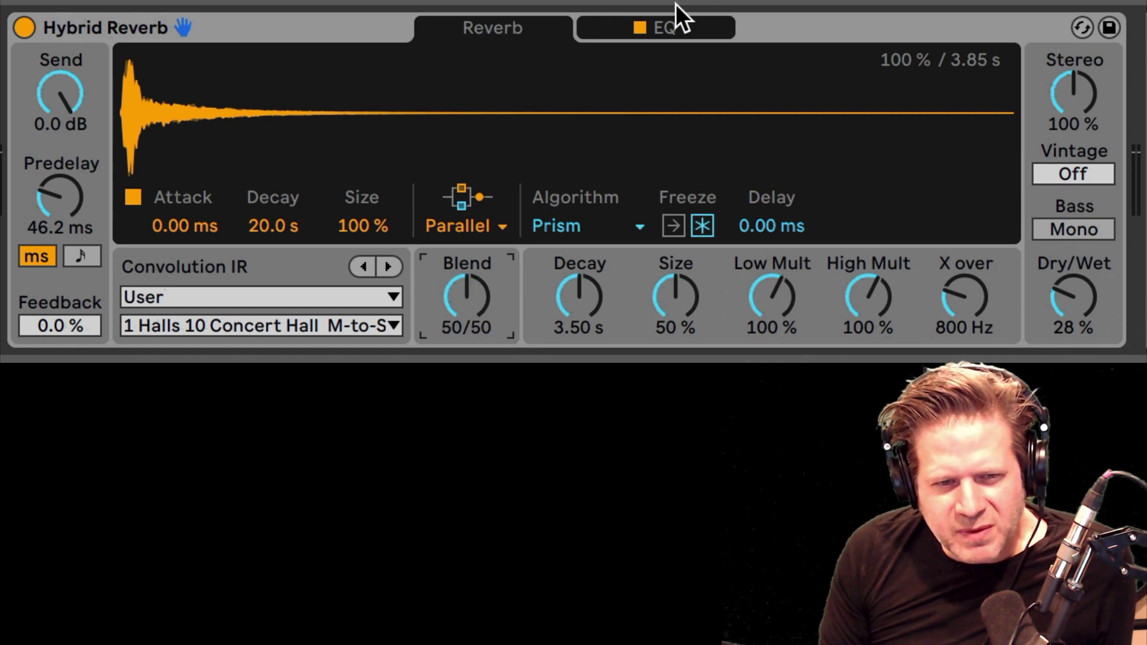
- In the EQ, try cutting band 2 to about -6 dB and setting band 4's shelf to -4.7 dB at 4.57 kHz
click(672, 24)
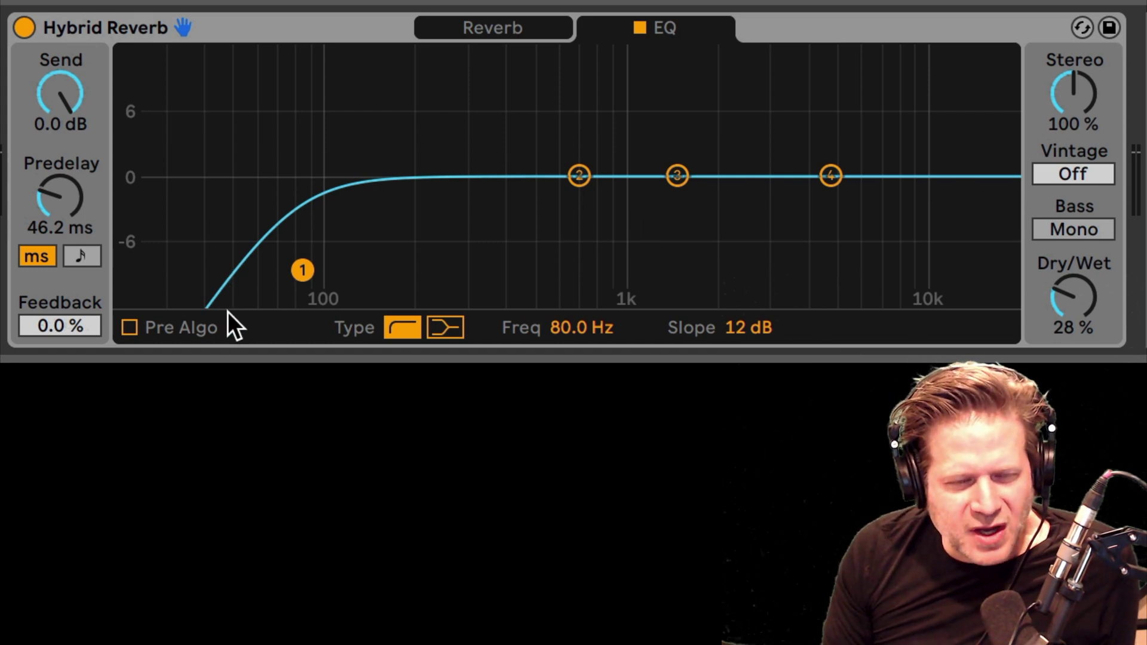
drag(579, 176, 584, 238)
drag(829, 177, 820, 223)
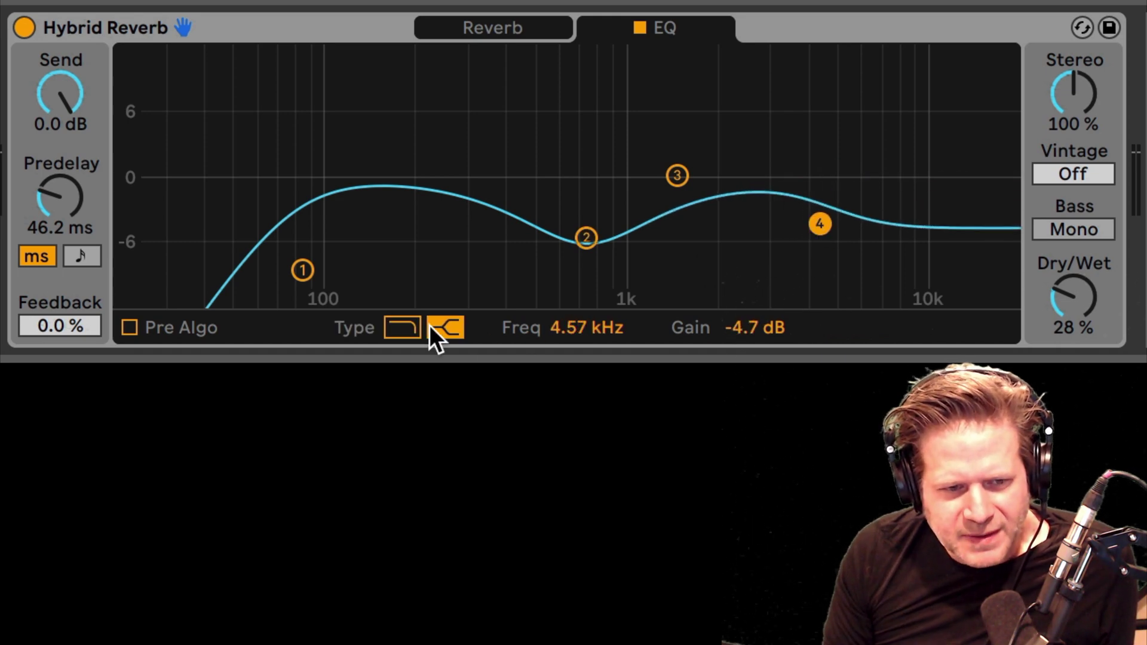
- Try EQ band 4 as a low-pass with a 6 dB slope at 9.04 kHz, and reset bands 2 and 4 to their defaults
click(403, 327)
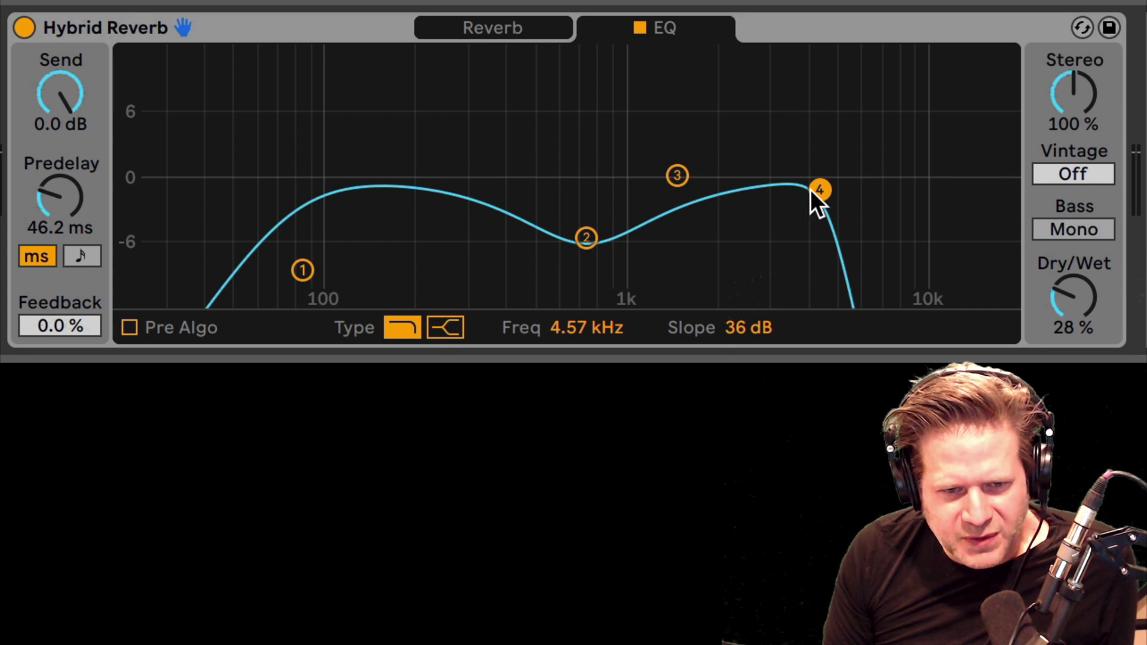
mouse_move(755, 317)
mouse_down()
mouse_move(756, 334)
mouse_move(756, 317)
mouse_up()
drag(819, 297, 907, 297)
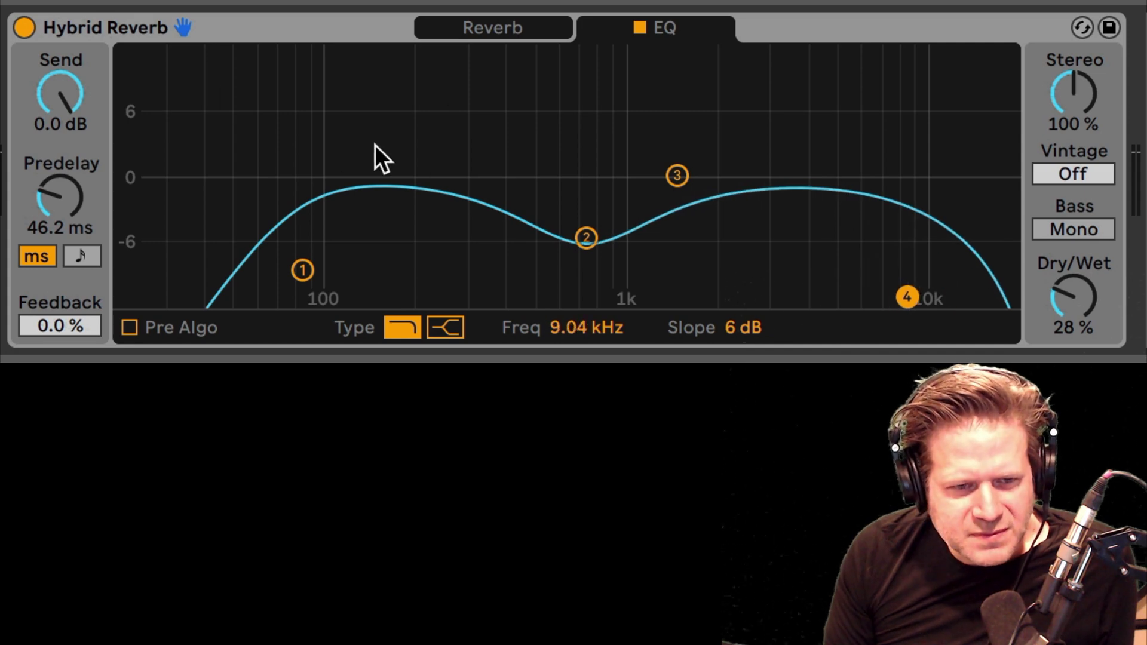
drag(580, 242, 608, 202)
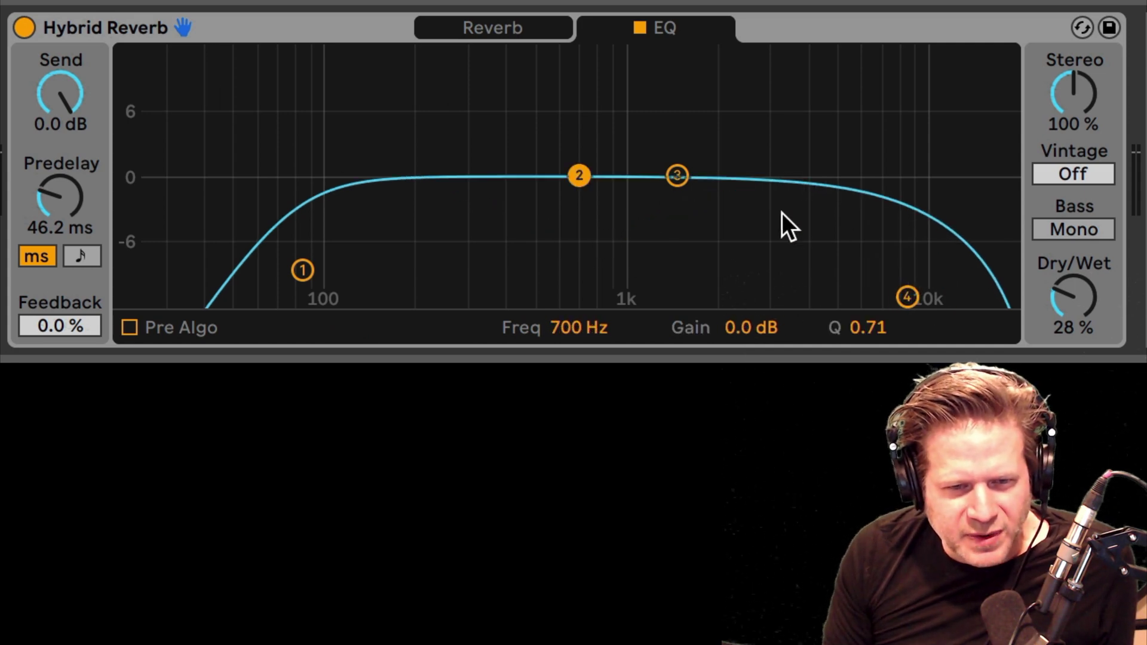
double_click(904, 293)
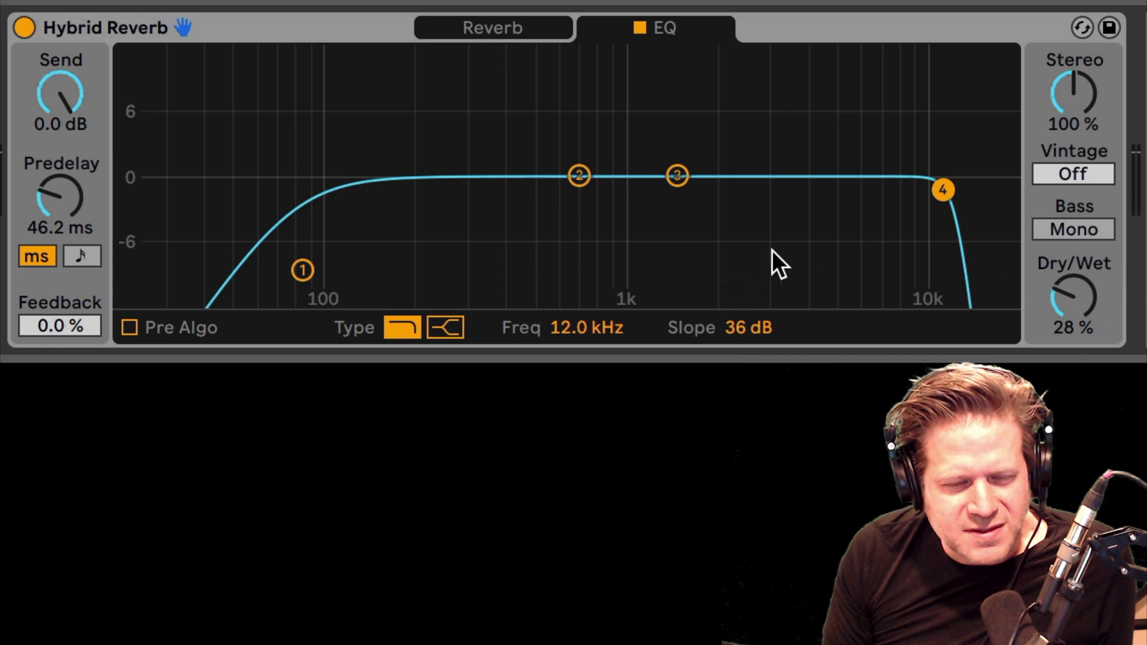
- Make EQ band 4 a shelf at 12.3 kHz with -1.9 dB gain, and return to the reverb settings
click(454, 335)
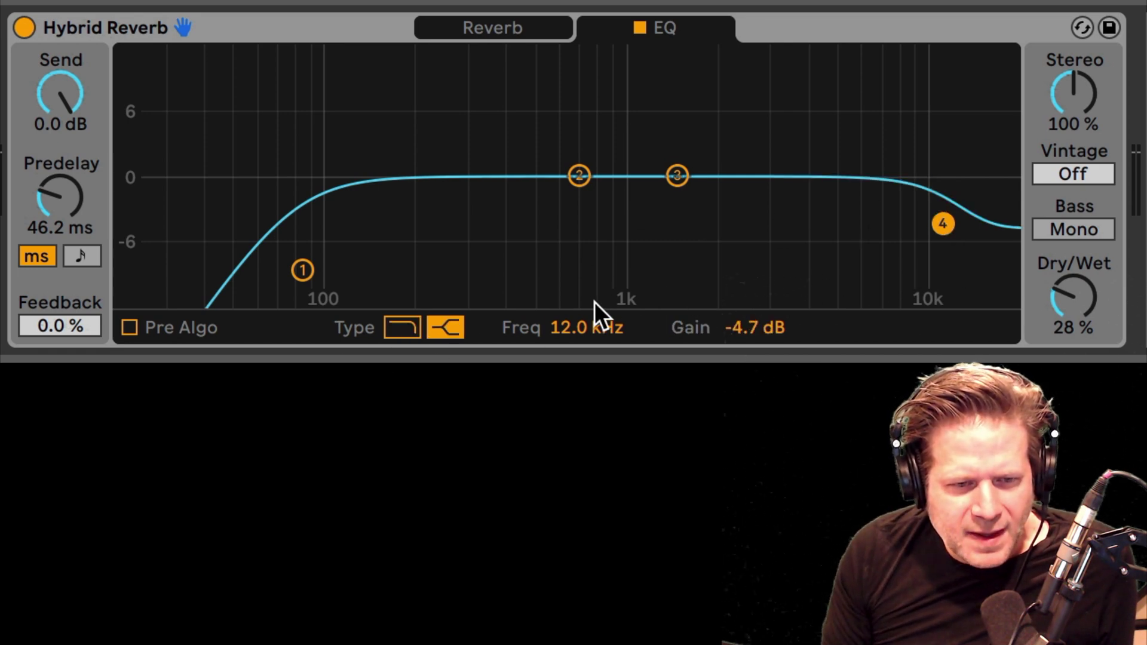
drag(944, 224, 946, 195)
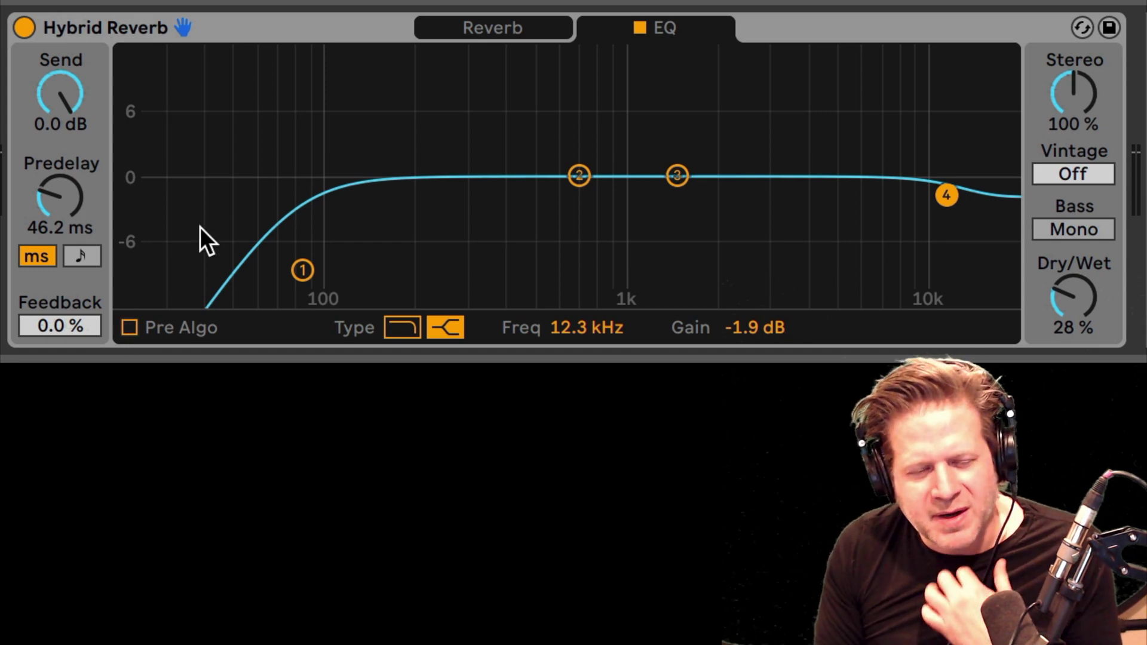
click(477, 27)
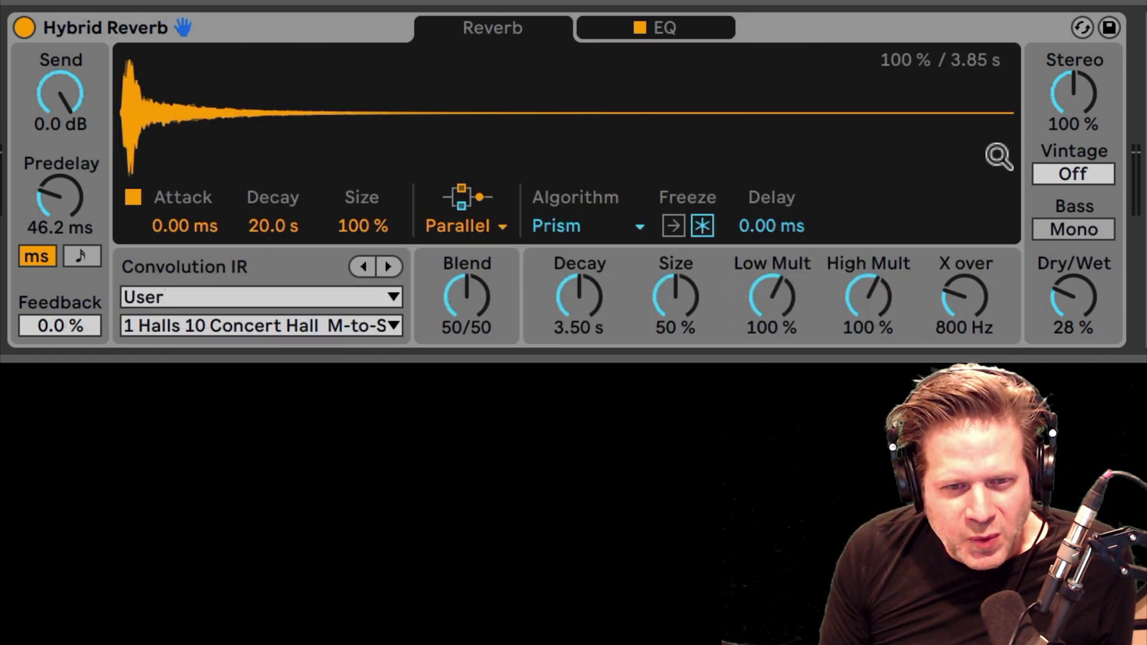
- Try Stereo widths of 134 %, 75 % and 198 %, and raise Dry/Wet to 50 %
drag(1066, 110, 1066, 89)
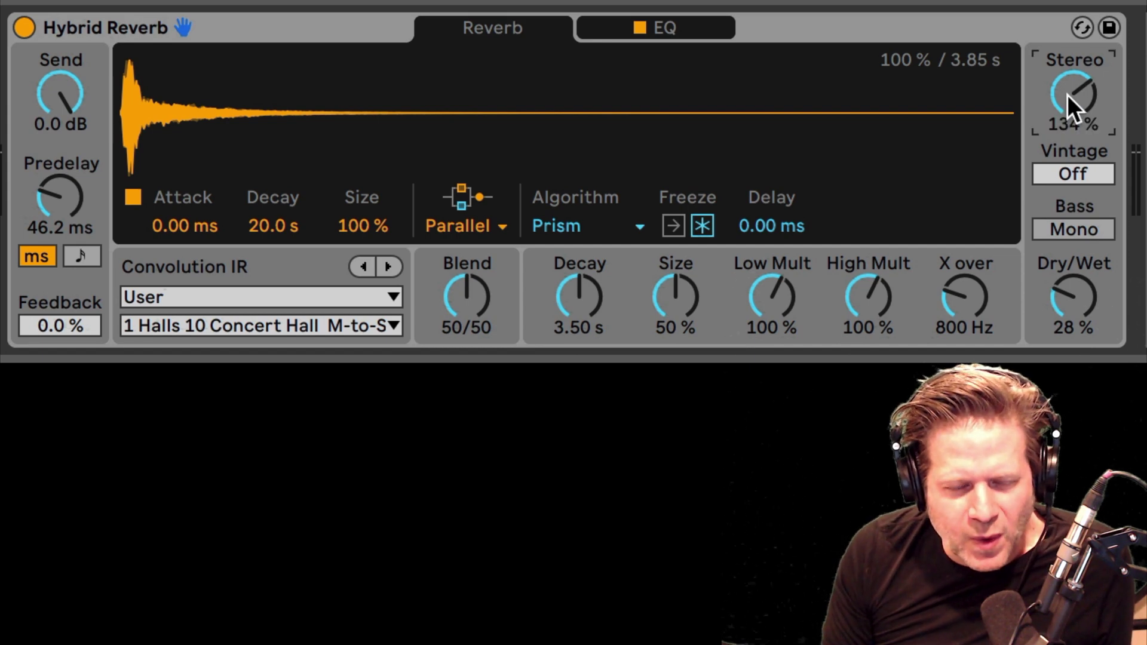
drag(1067, 94, 1067, 130)
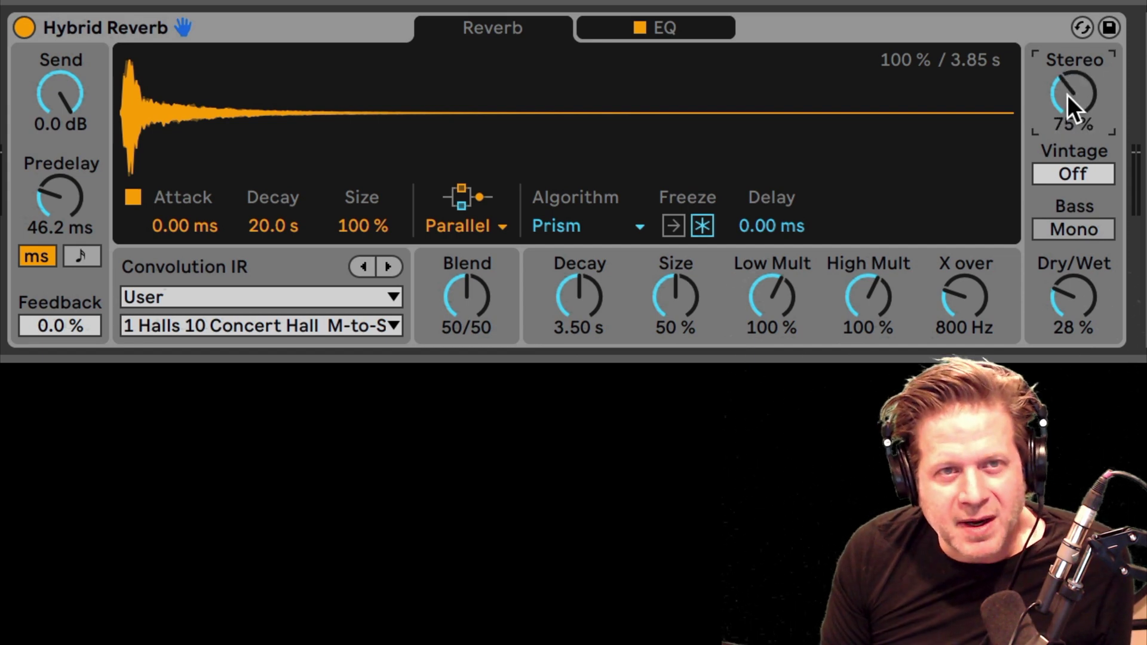
drag(1078, 91, 1077, 17)
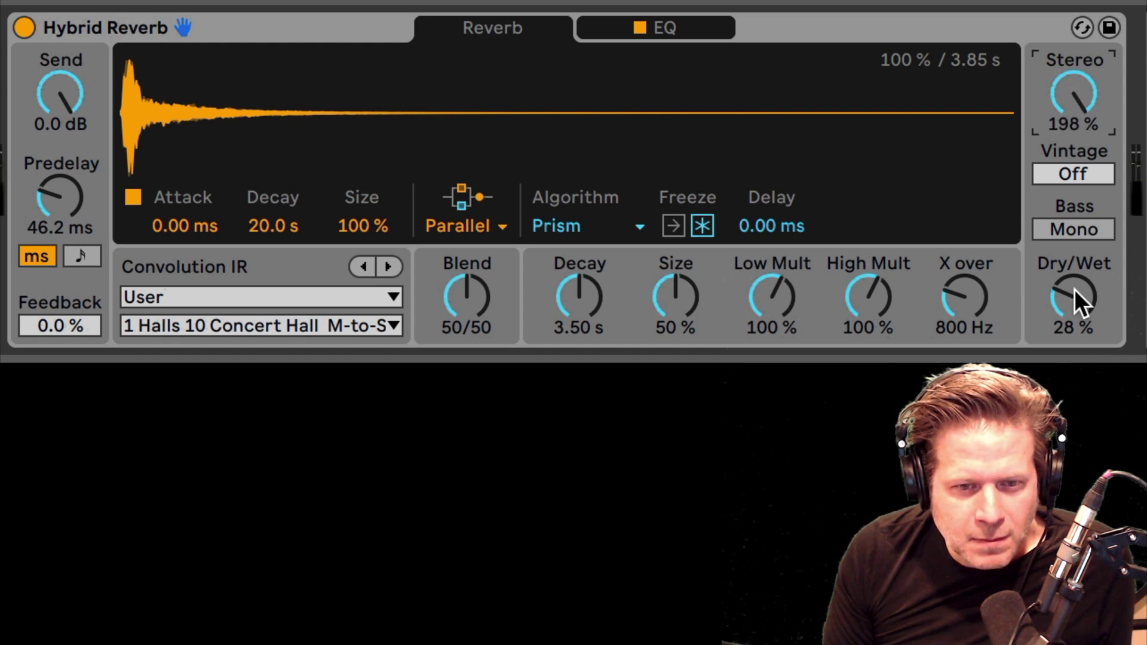
drag(1071, 295, 1071, 283)
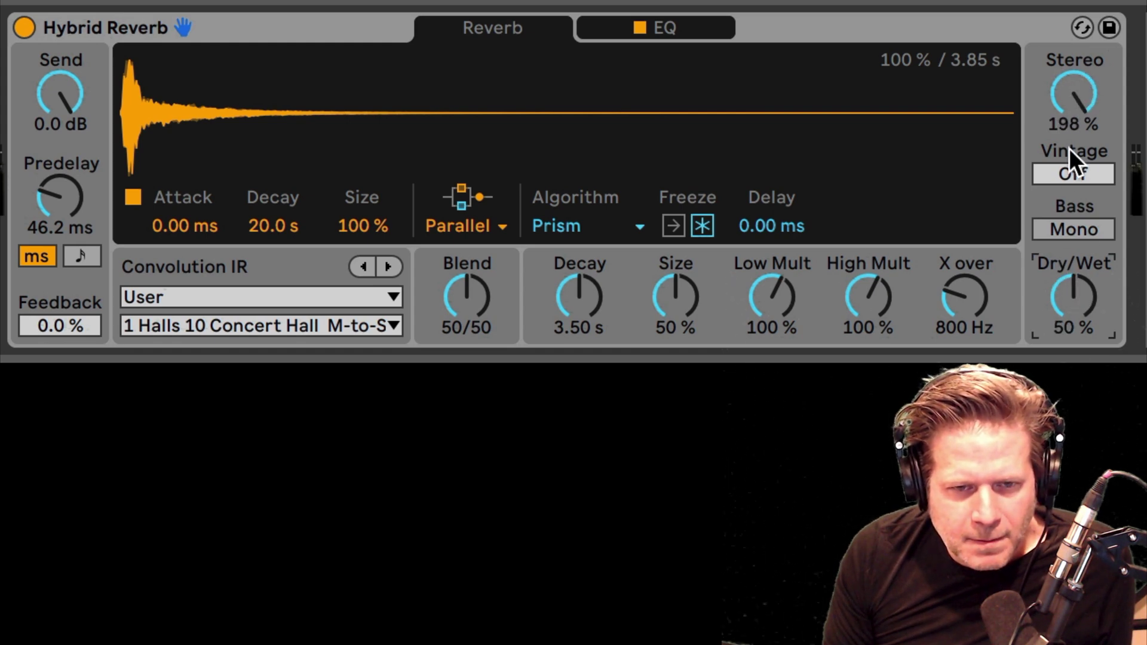
- Try a Stereo width of 33 %, reset it to 100 %, and try the Bass Mono switch
click(1078, 81)
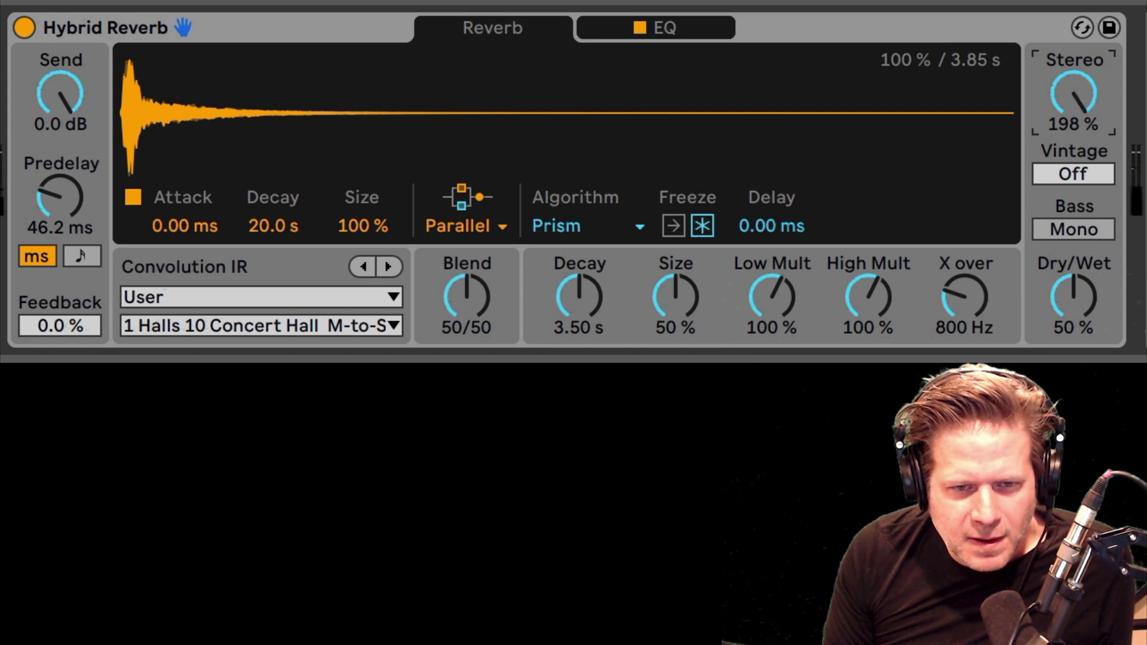
mouse_move(1077, 83)
mouse_down()
mouse_move(1071, 108)
mouse_move(1073, 84)
mouse_up()
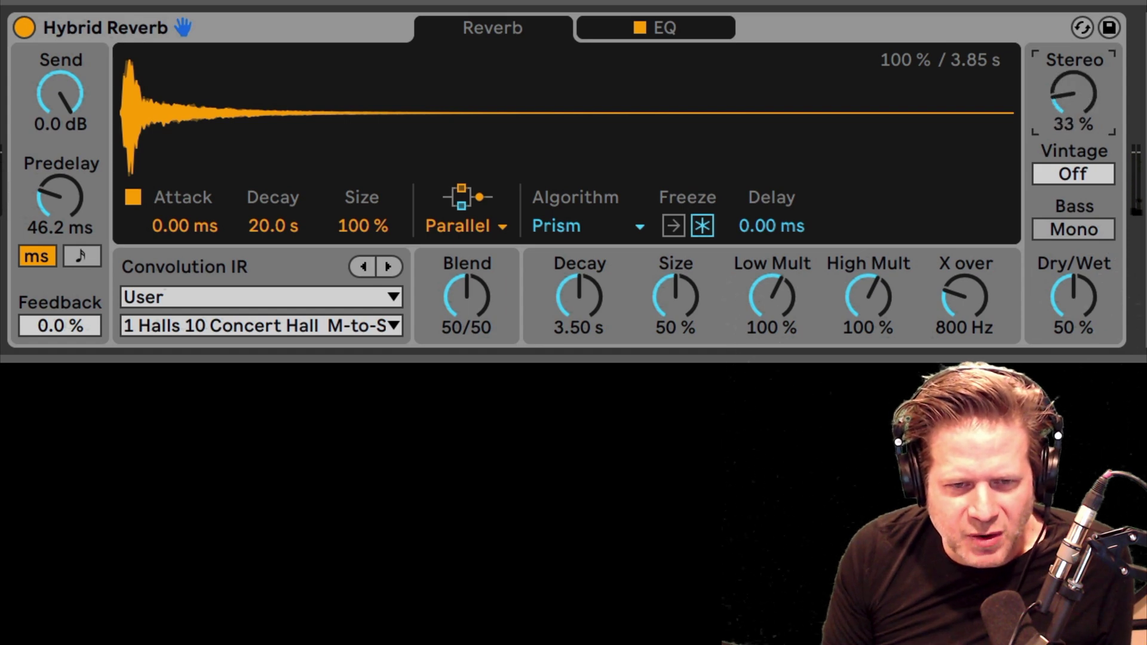
double_click(1073, 96)
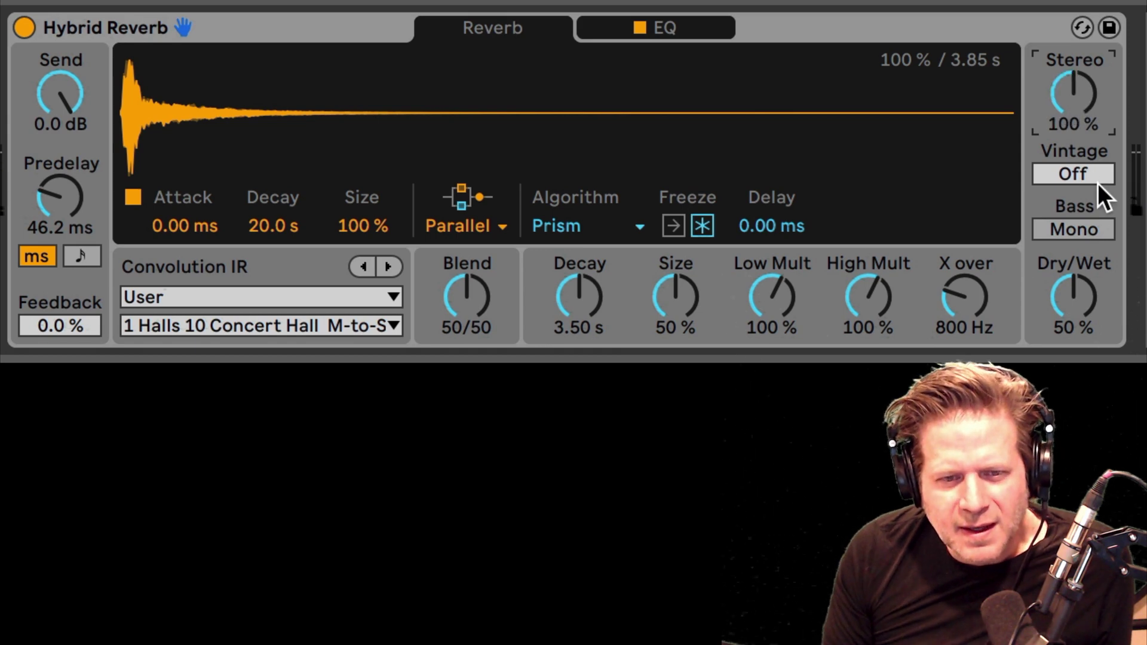
click(1079, 230)
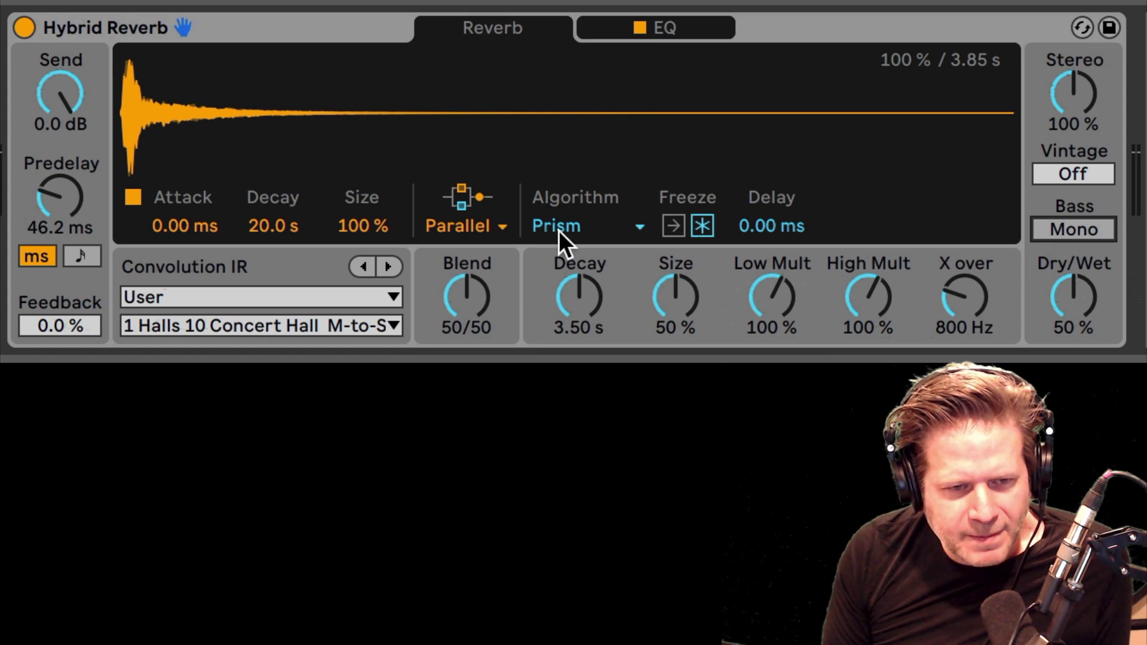
- Set the Blend to 0/100 and try freezing and releasing the Prism reverb tail
drag(479, 306, 479, 251)
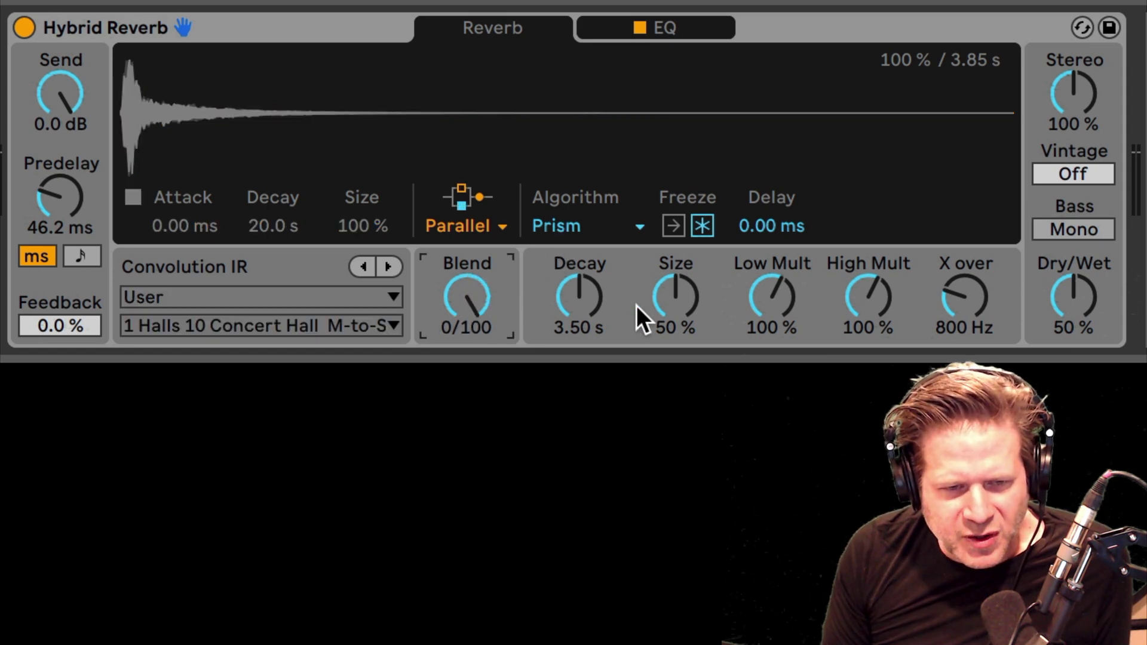
click(702, 223)
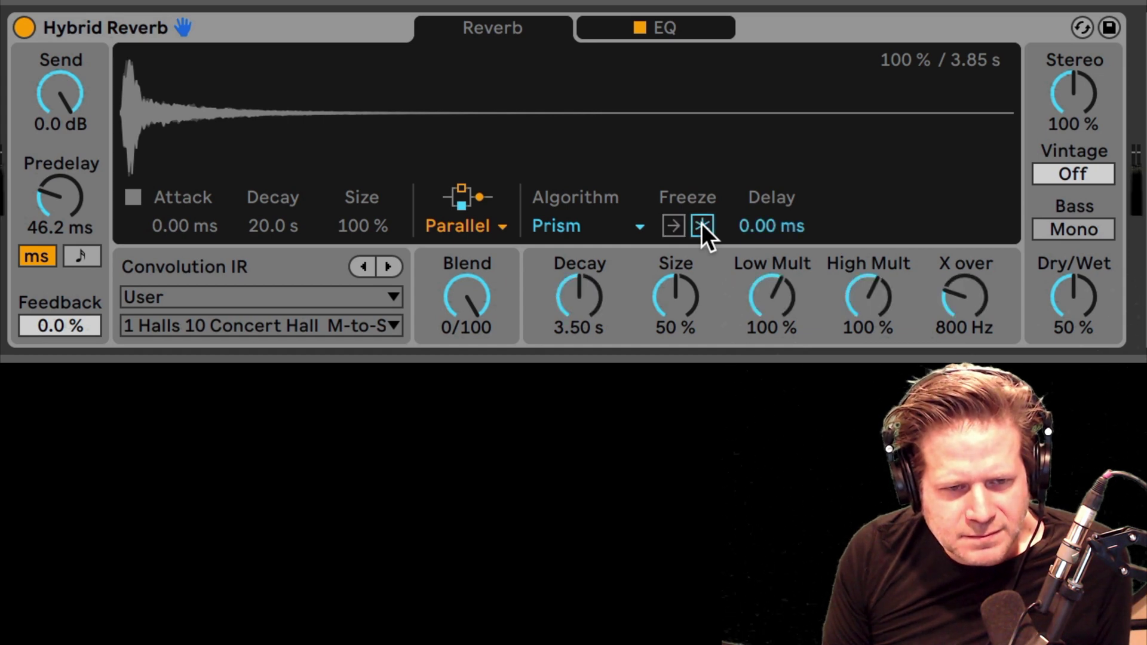
click(701, 224)
click(702, 224)
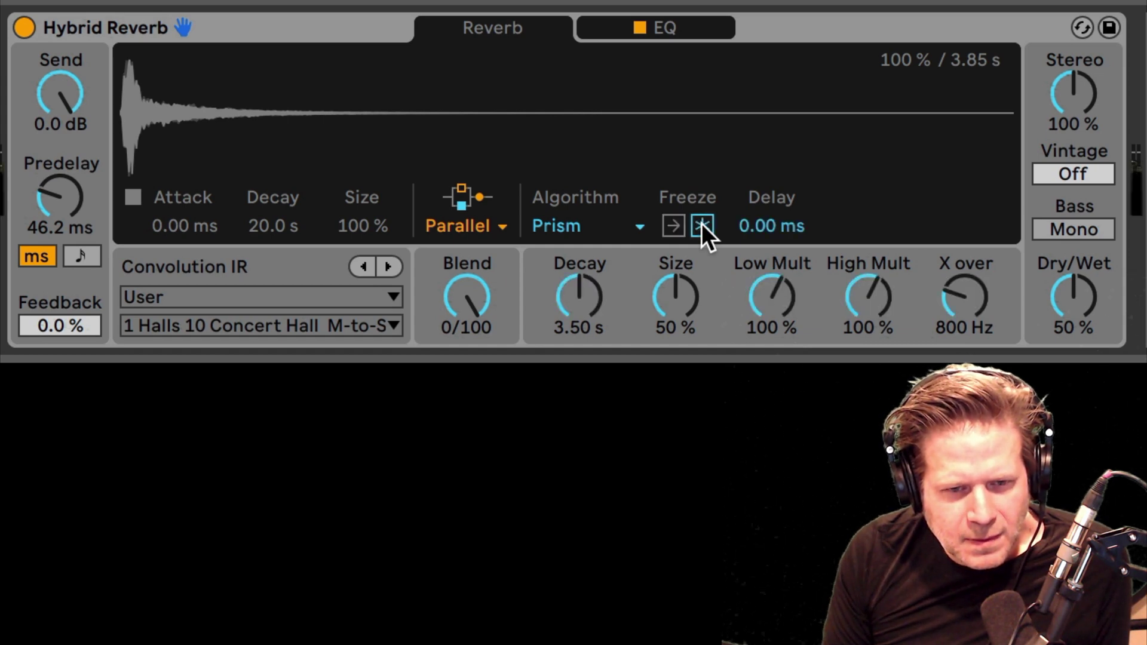
click(701, 224)
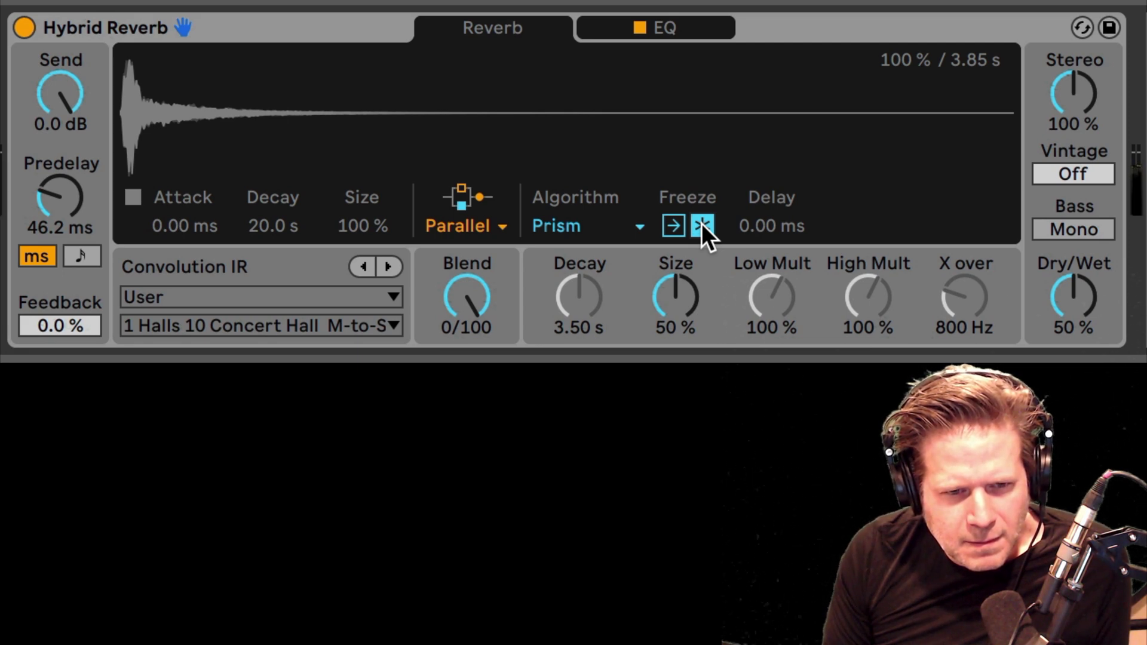
click(701, 224)
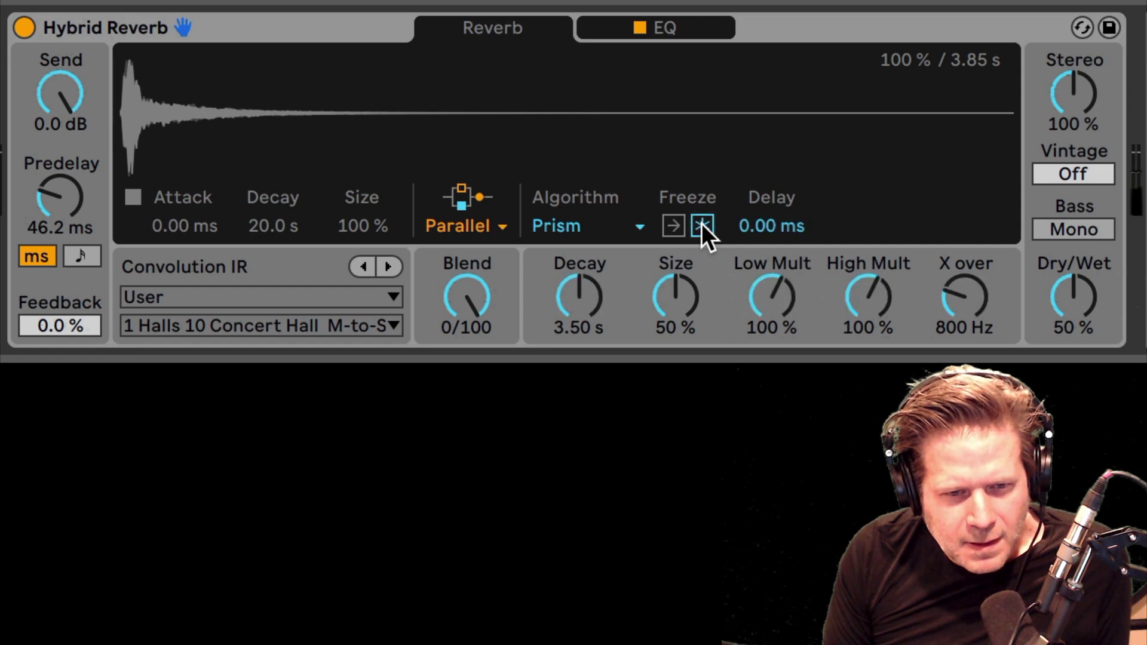
- Reset the Predelay to 10.0 ms
click(59, 203)
drag(58, 203, 136, 194)
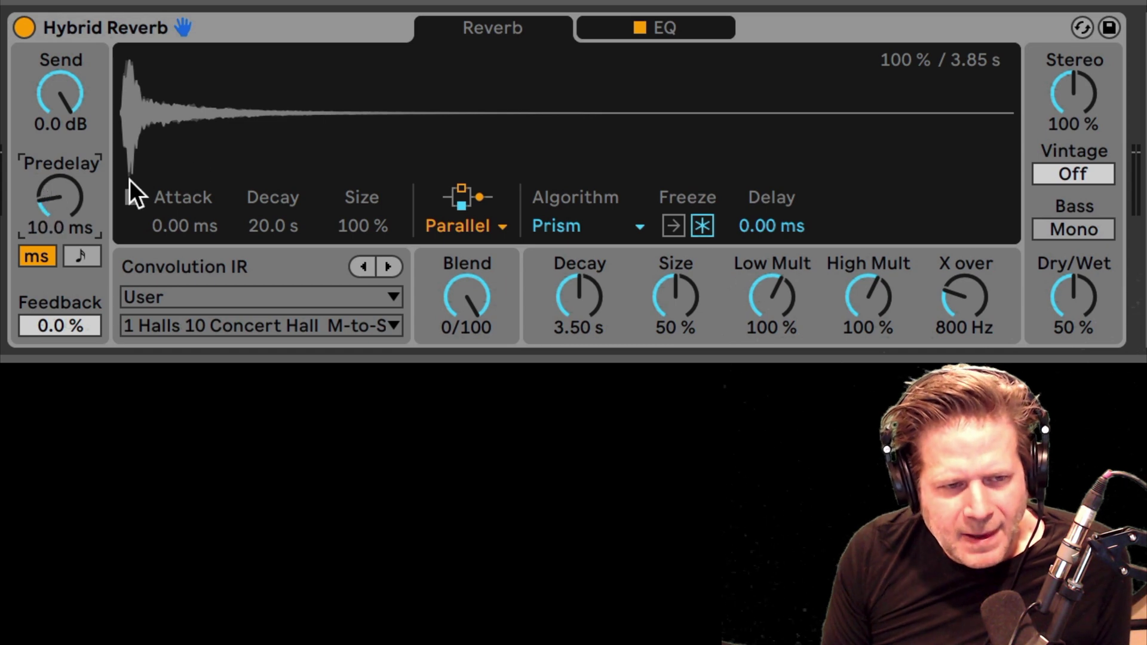
- Try freezing the Prism tail with new input fed into the freeze on and off, and release the freeze
click(696, 221)
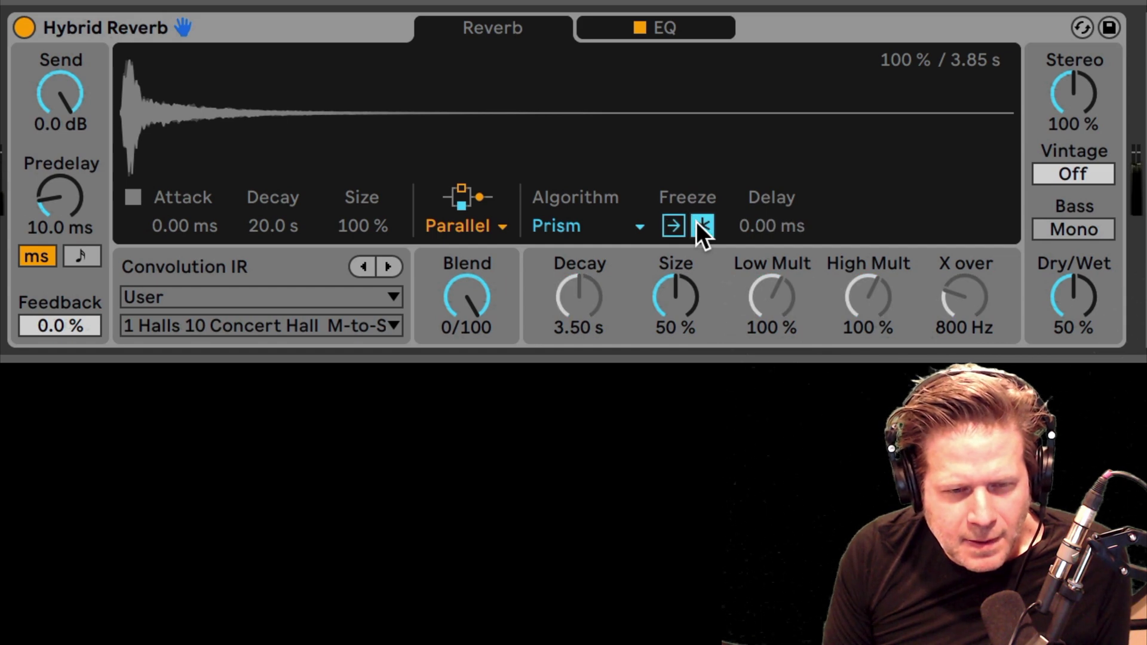
click(675, 225)
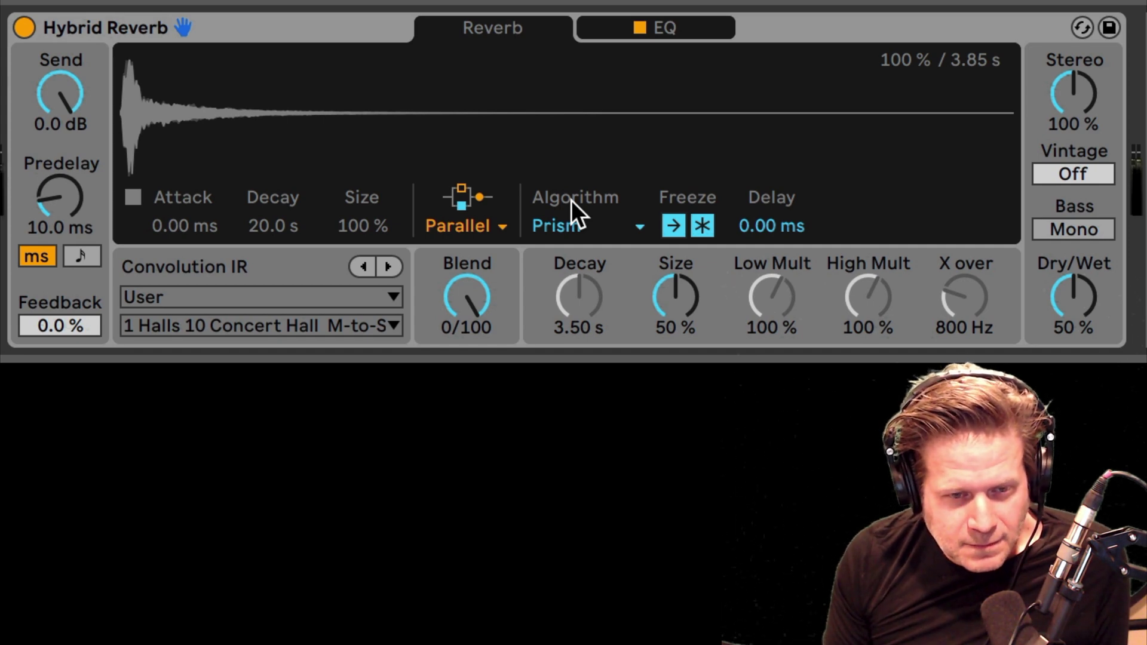
click(669, 221)
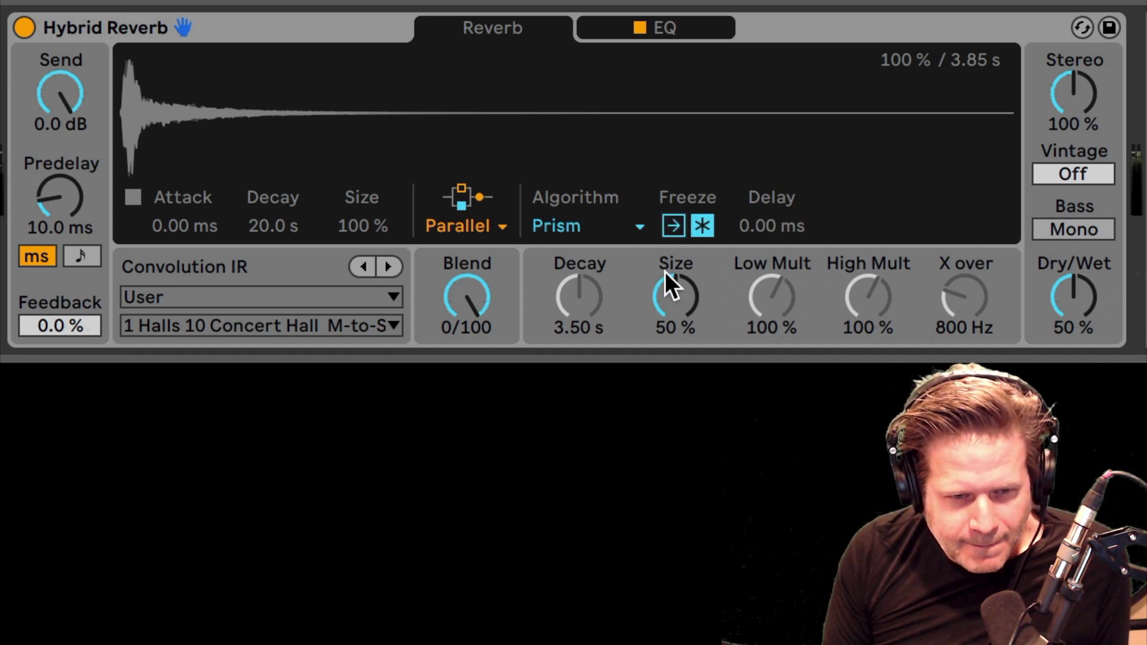
click(701, 224)
click(702, 225)
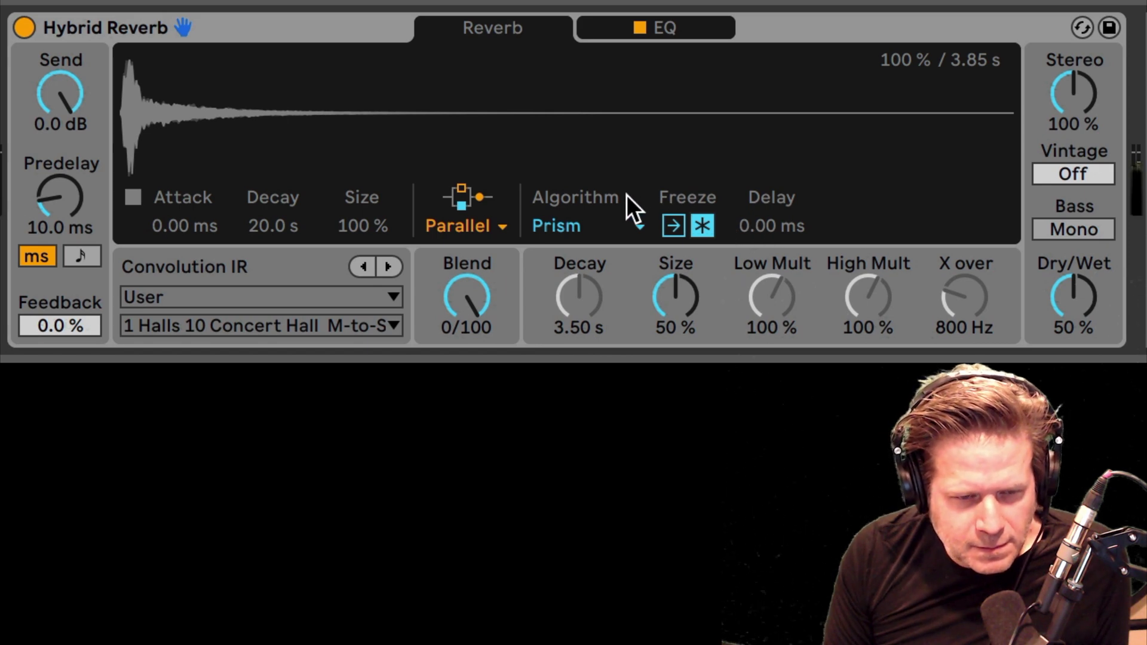
click(707, 221)
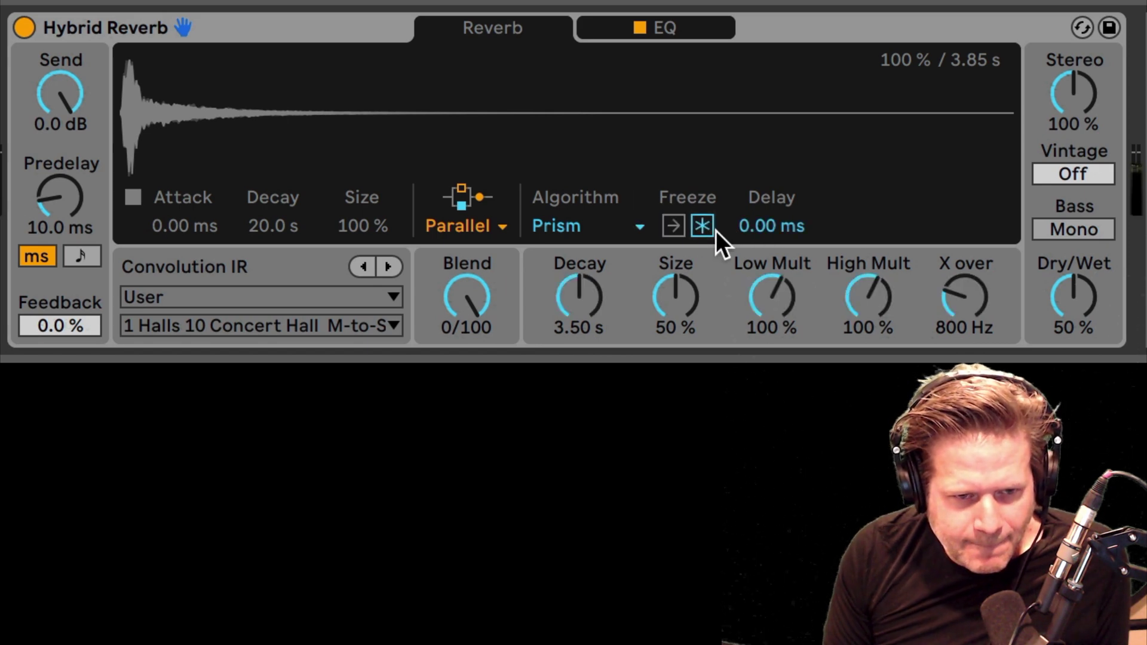
- Switch the reverb algorithm to Quartz
click(579, 229)
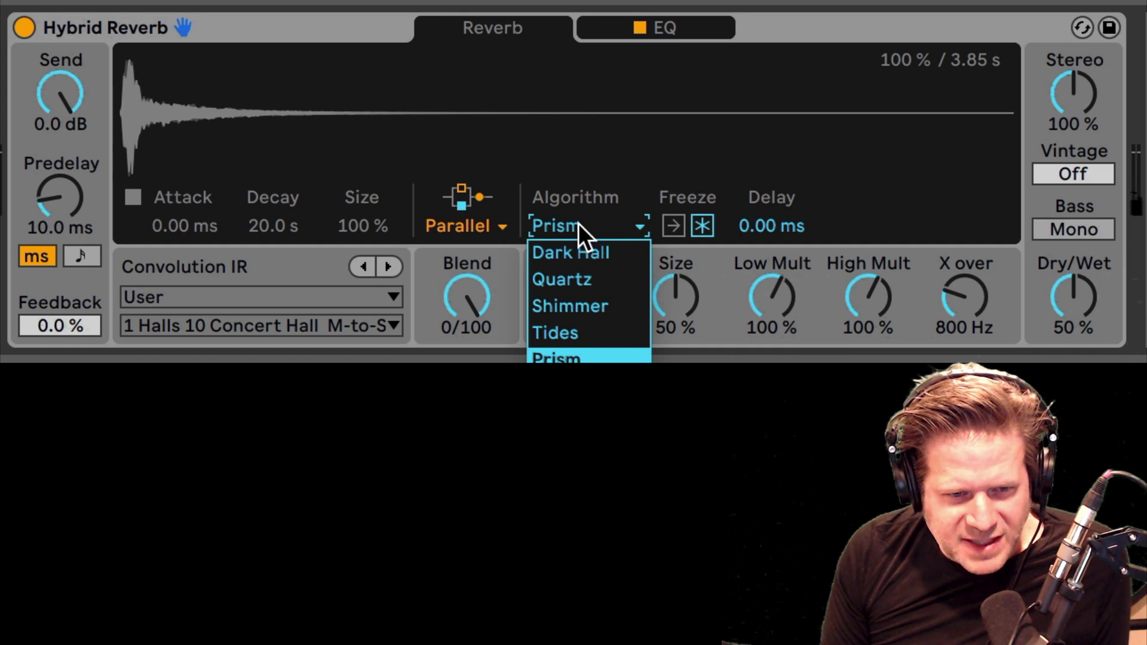
click(585, 279)
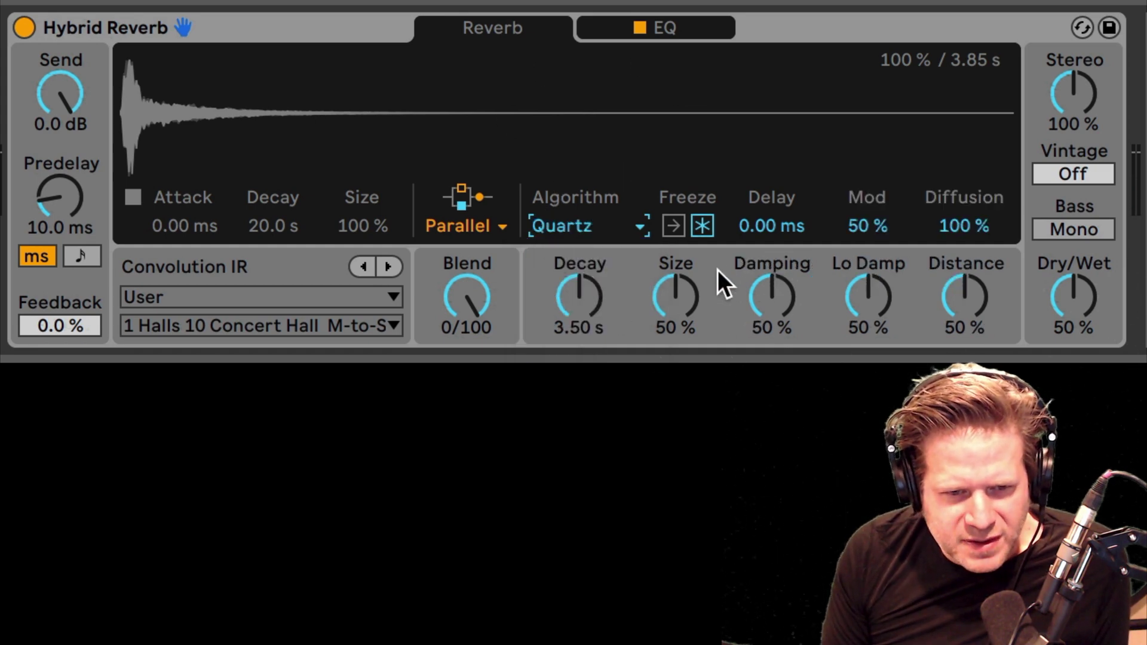
click(558, 228)
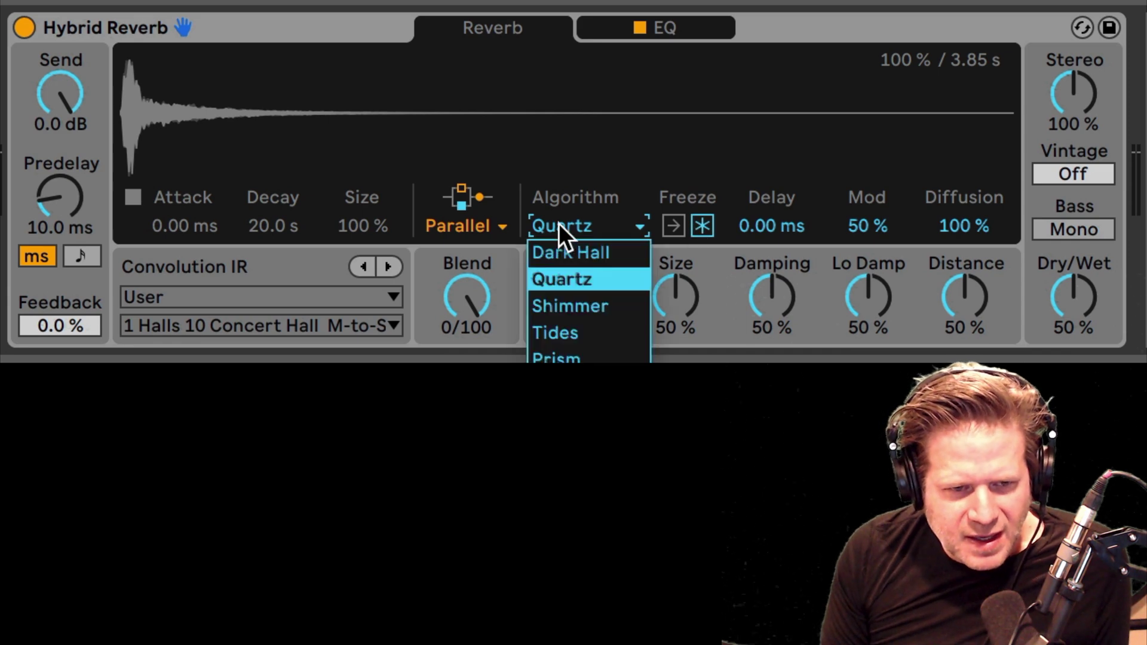
click(558, 223)
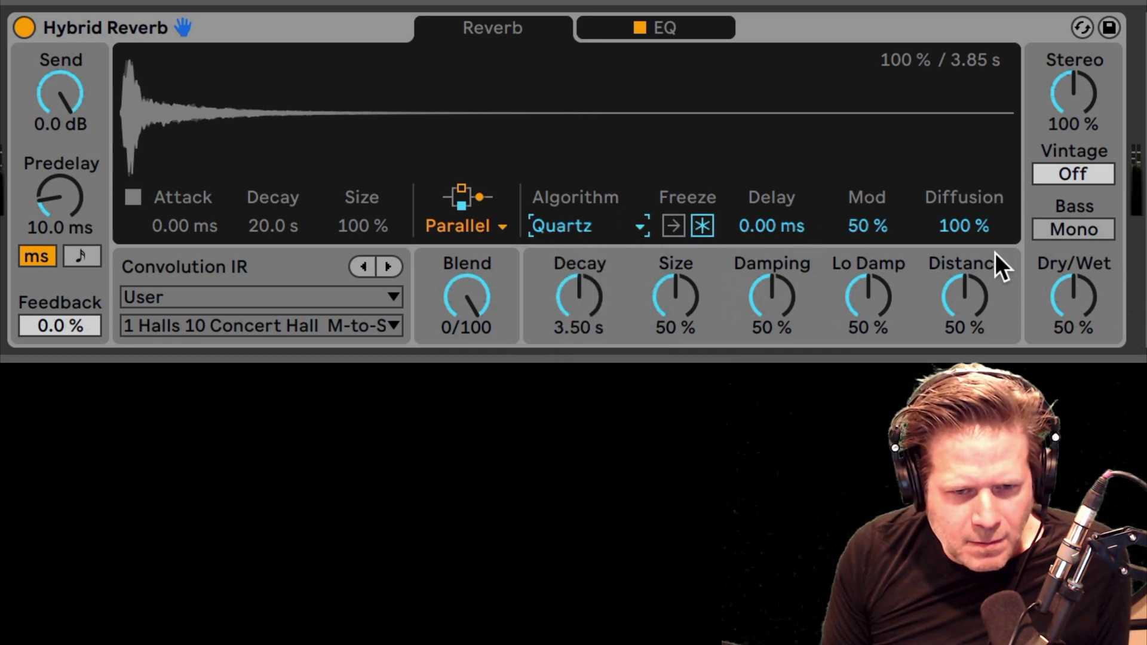
- Try freezing and releasing the Quartz reverb tail, and reset the Blend to 50/50
click(704, 225)
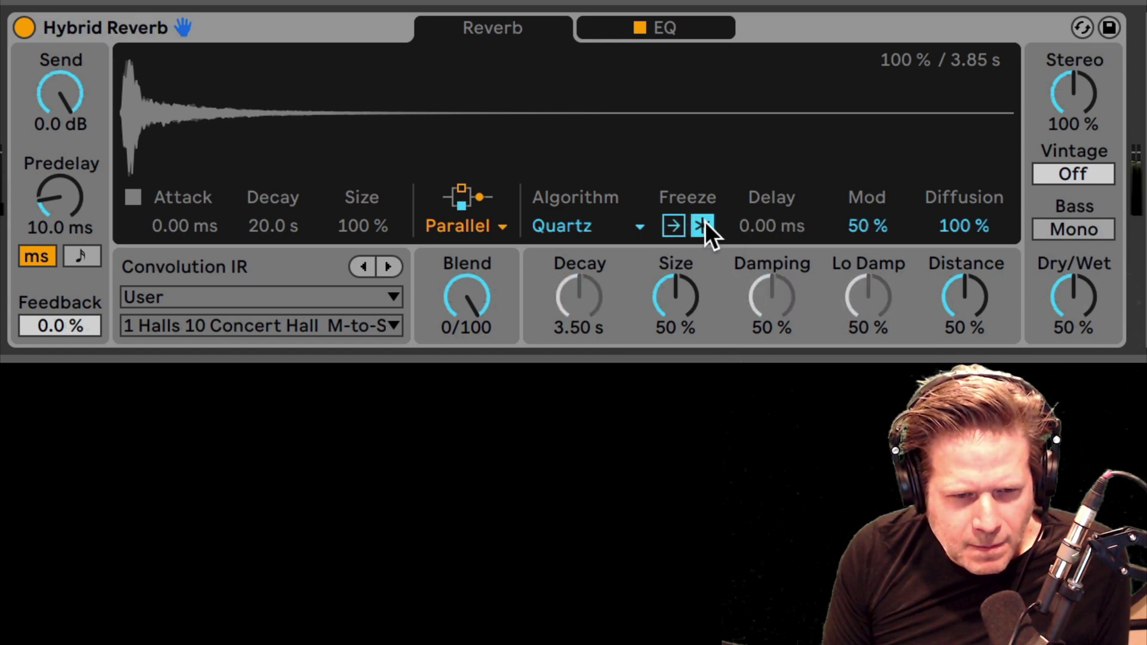
click(704, 225)
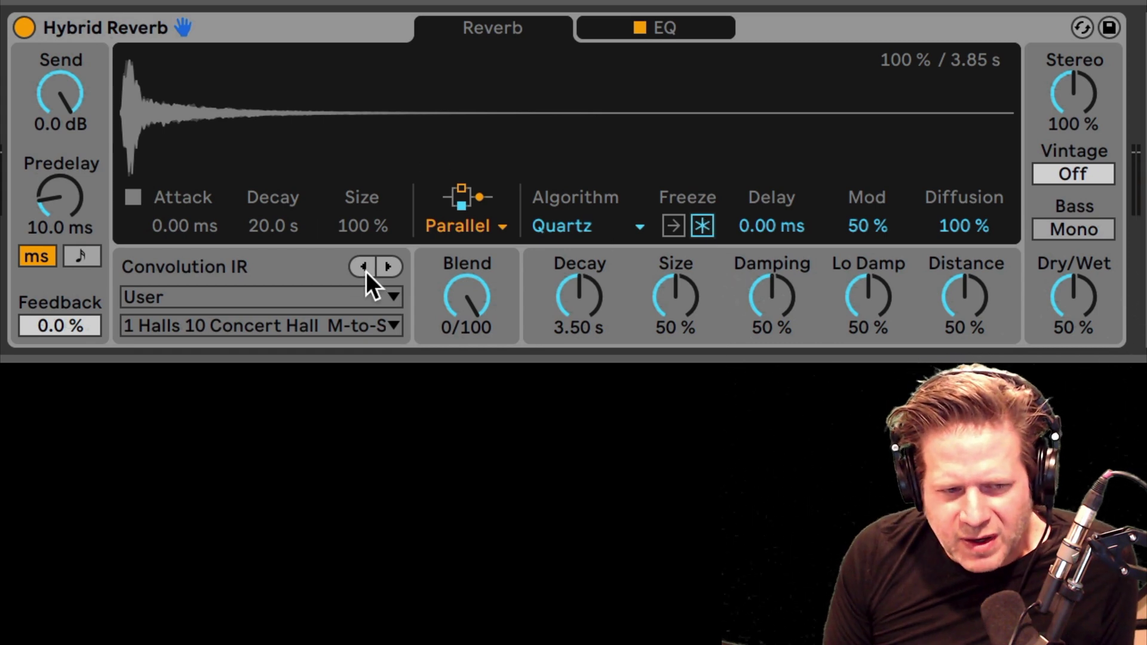
click(462, 303)
key(Delete)
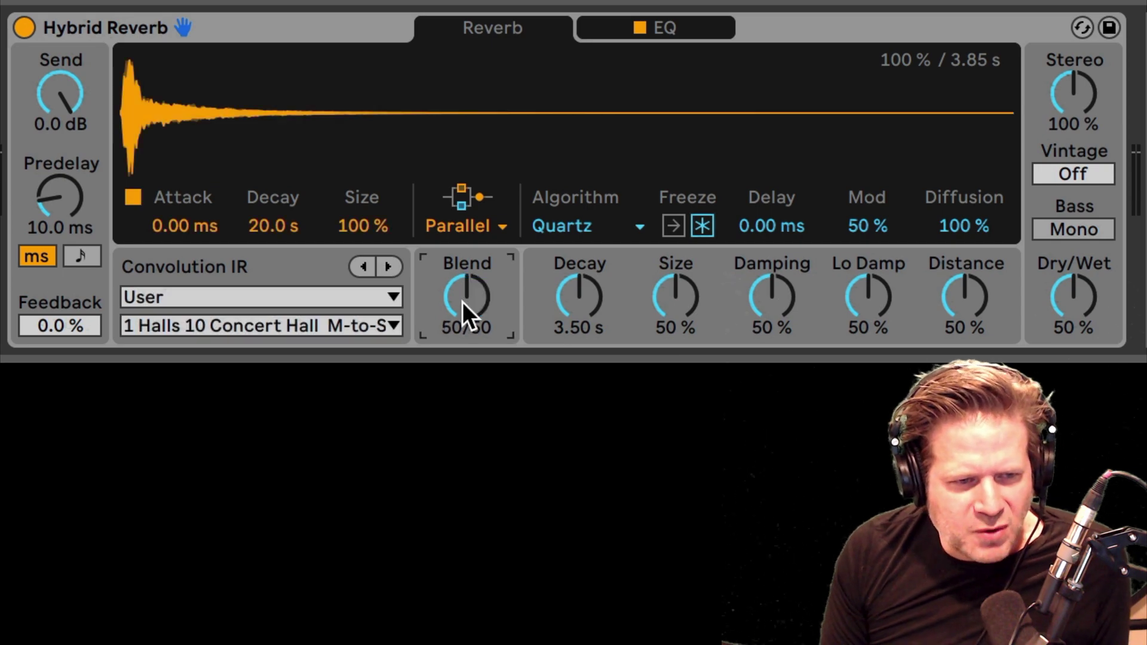